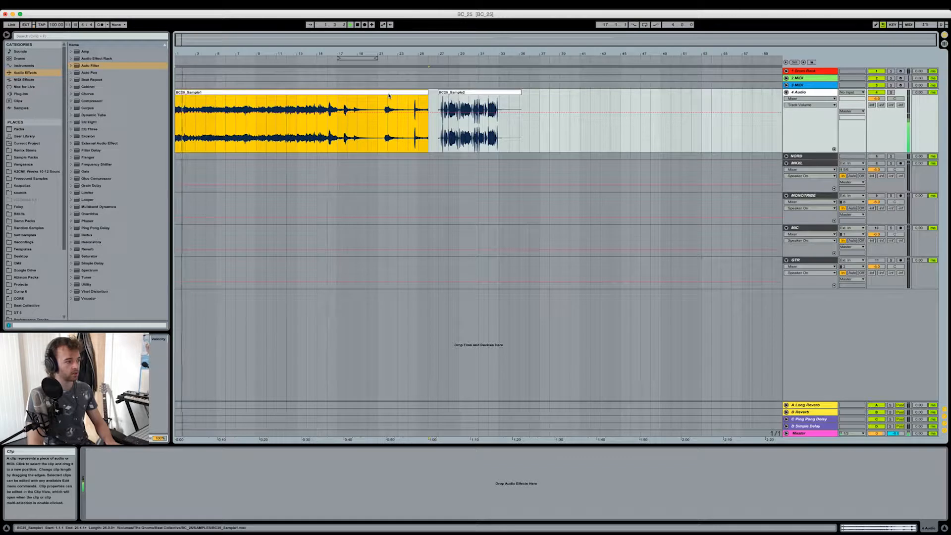
- Play the BC25_Sample1 clip from several points between its middle and its end
left_click(258, 63)
left_click(290, 63)
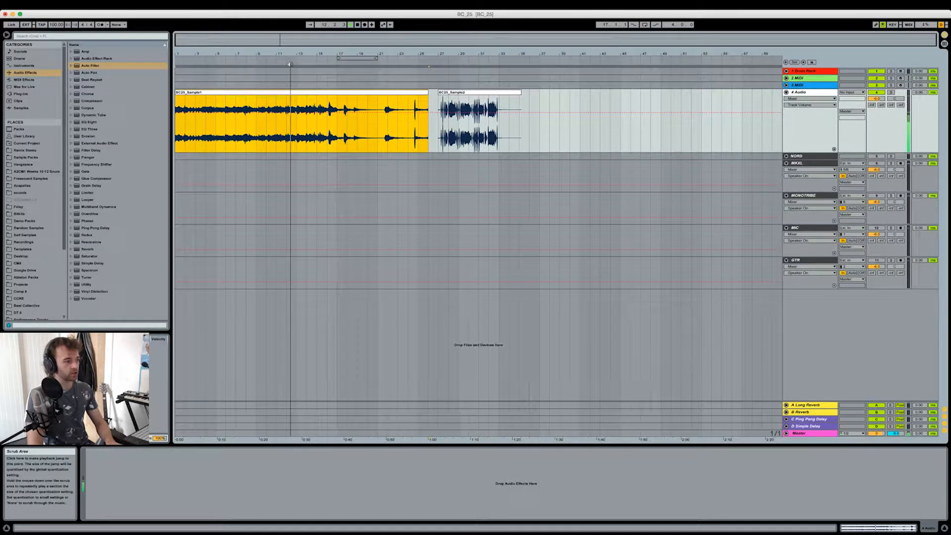
key("space")
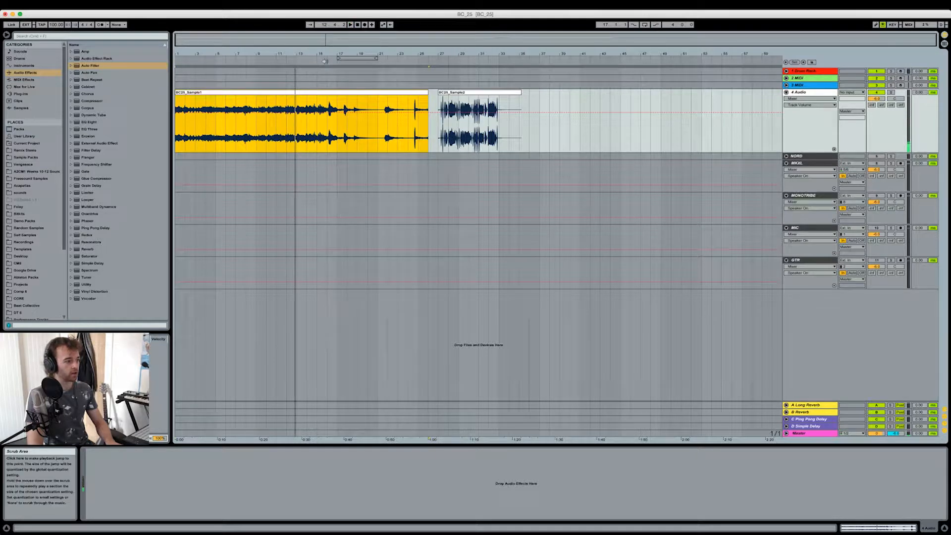
left_click(324, 61)
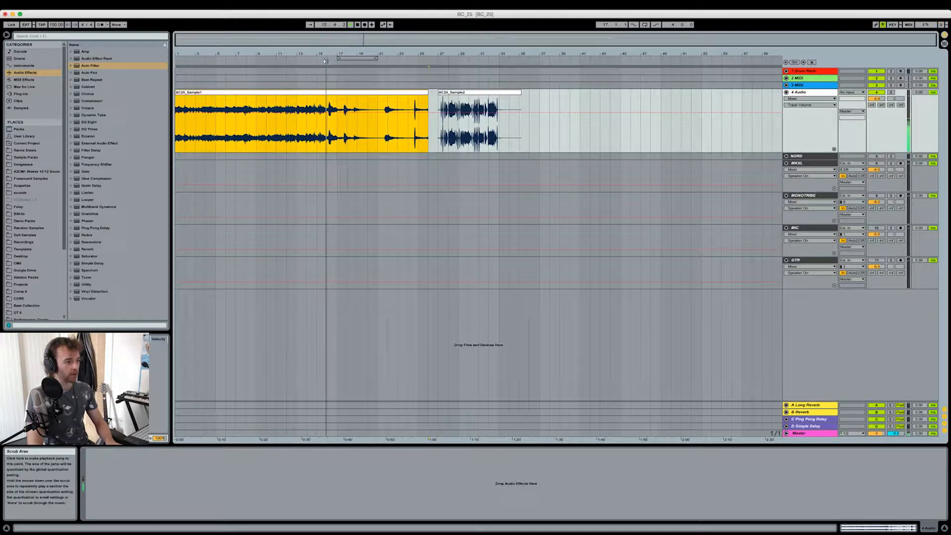
left_click(341, 63)
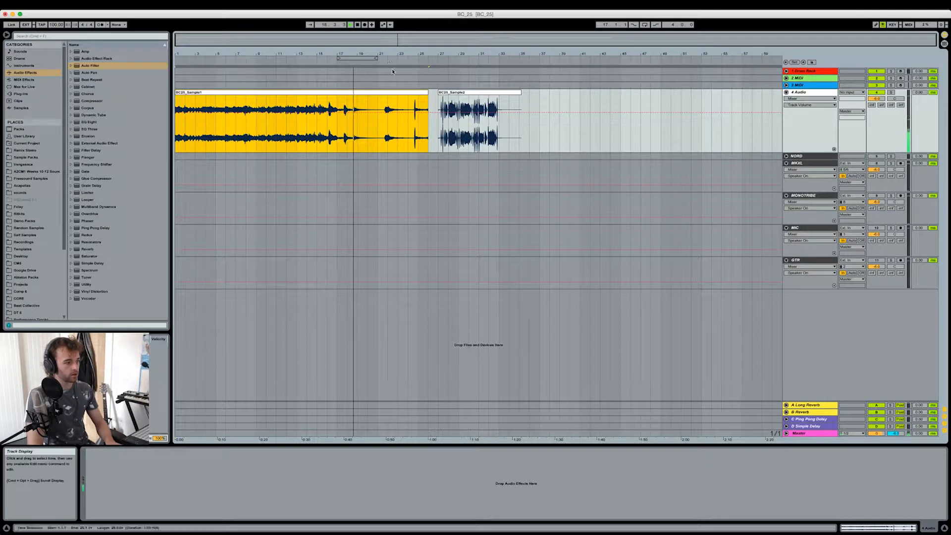
left_click(411, 62)
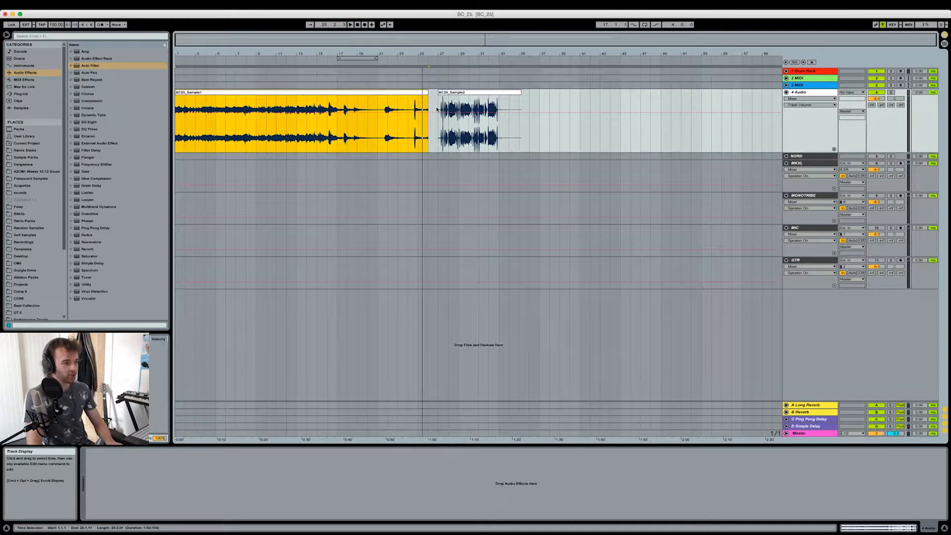
- Play the BC25_Sample2 clip from its start to hear the second source sample
left_click_drag(446, 53, 390, 62)
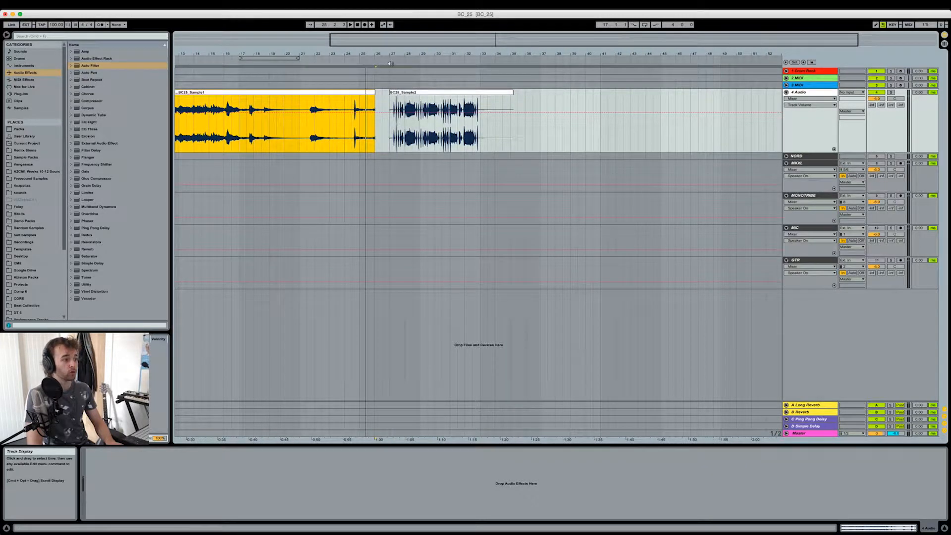
left_click(390, 62)
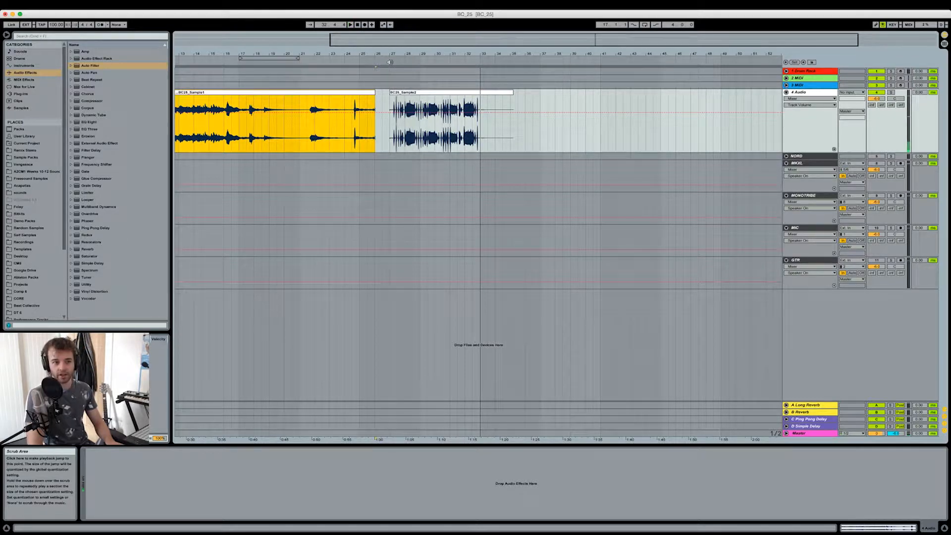
mouse_move(421, 53)
left_mouse_down()
mouse_move(550, 49)
mouse_move(535, 40)
left_mouse_up()
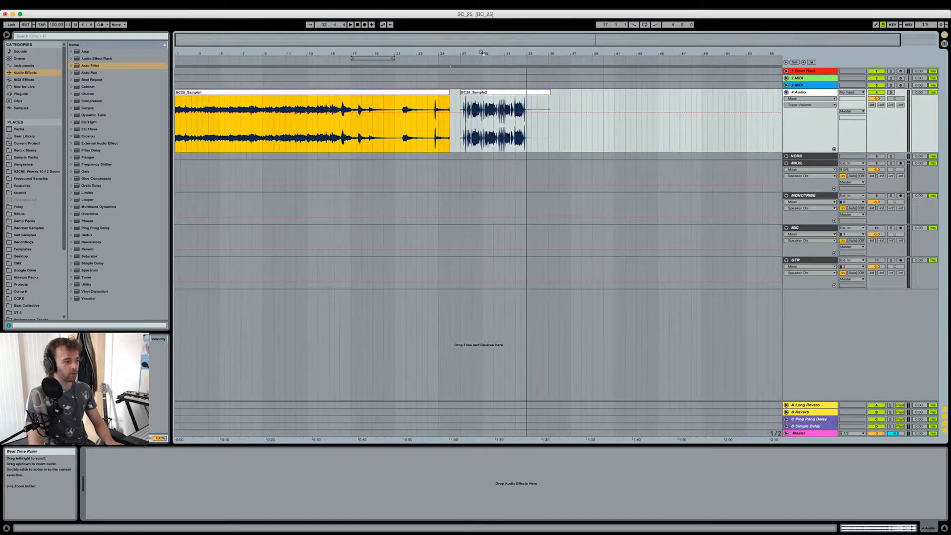
left_click(455, 134)
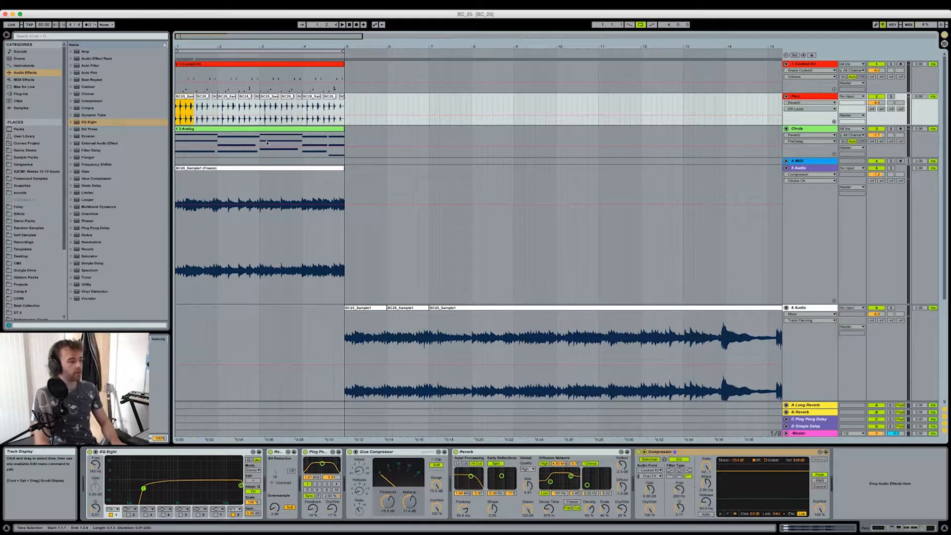
- Play the four-bar loop with all tracks together
left_click_drag(213, 45, 236, 48)
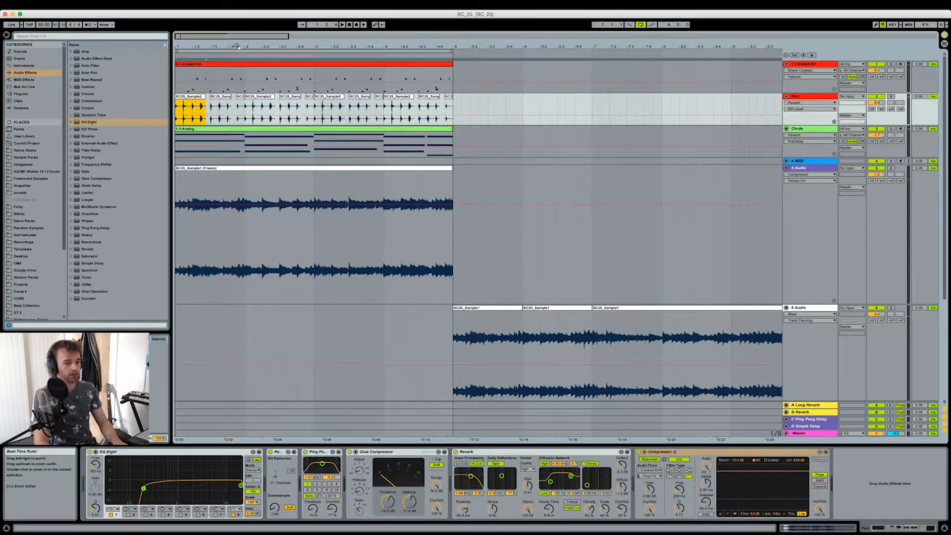
key("space")
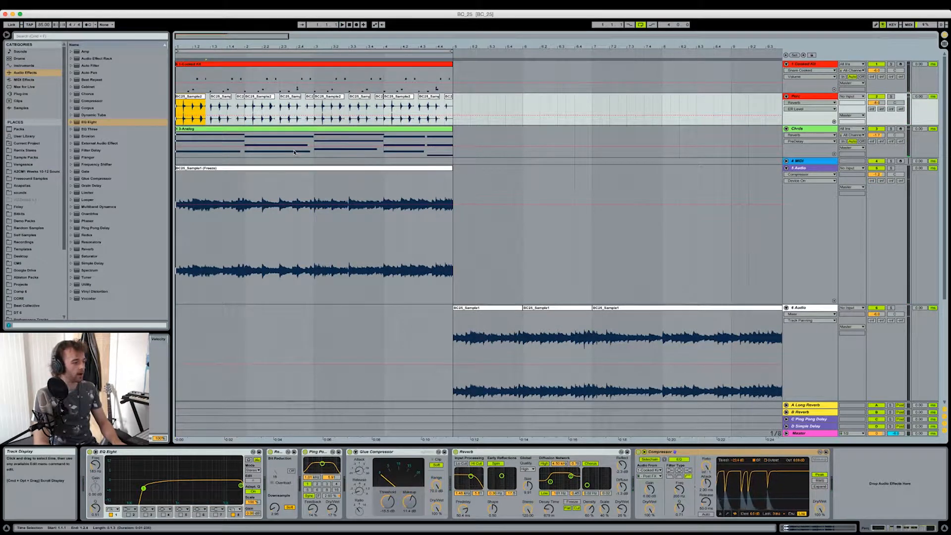
- Audition the frozen BC25_Sample1 clip on the 5 Audio track in solo with the track's Compressor switched off
left_click(286, 167)
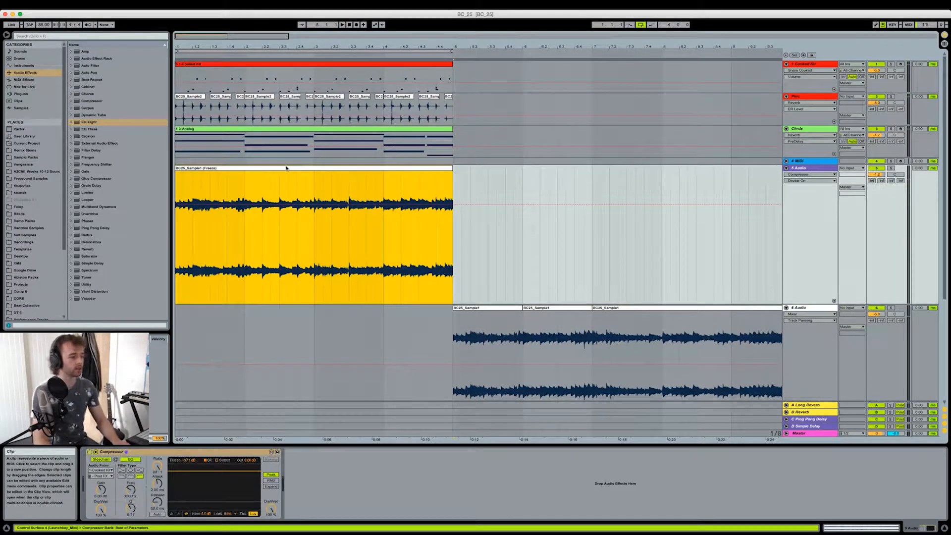
left_click(245, 187)
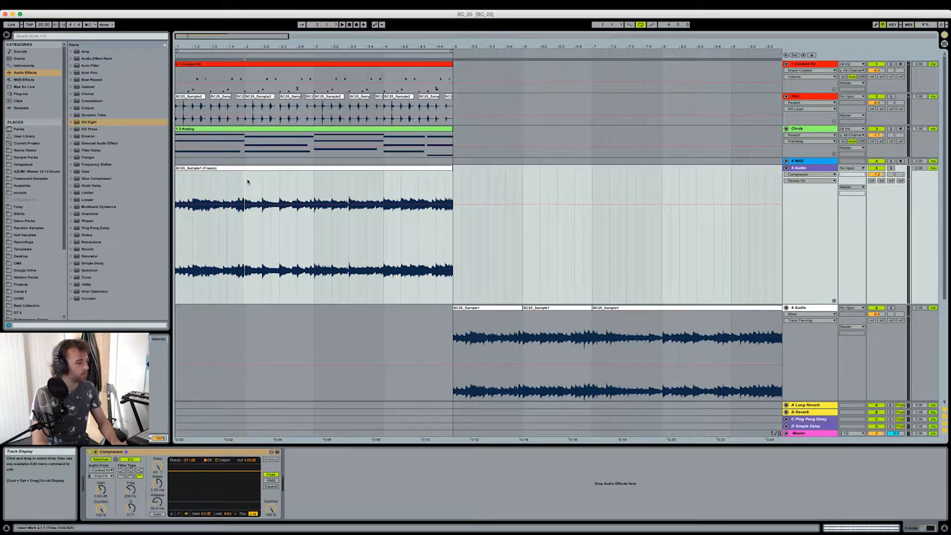
left_click(245, 169)
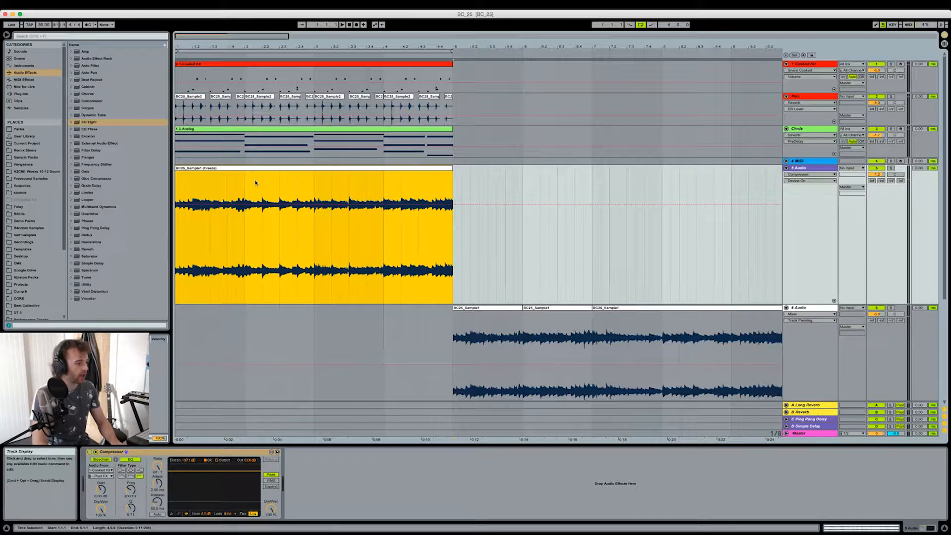
left_click(213, 181)
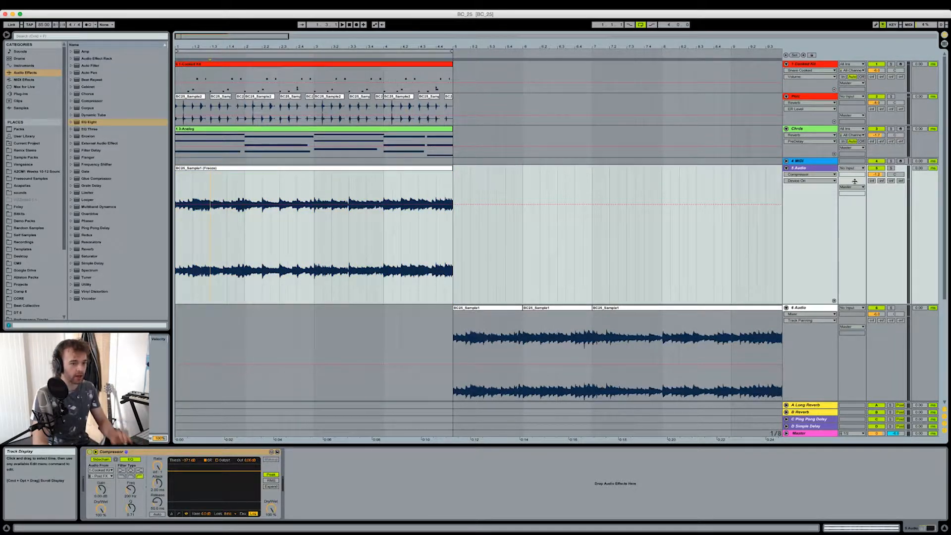
left_click(891, 168)
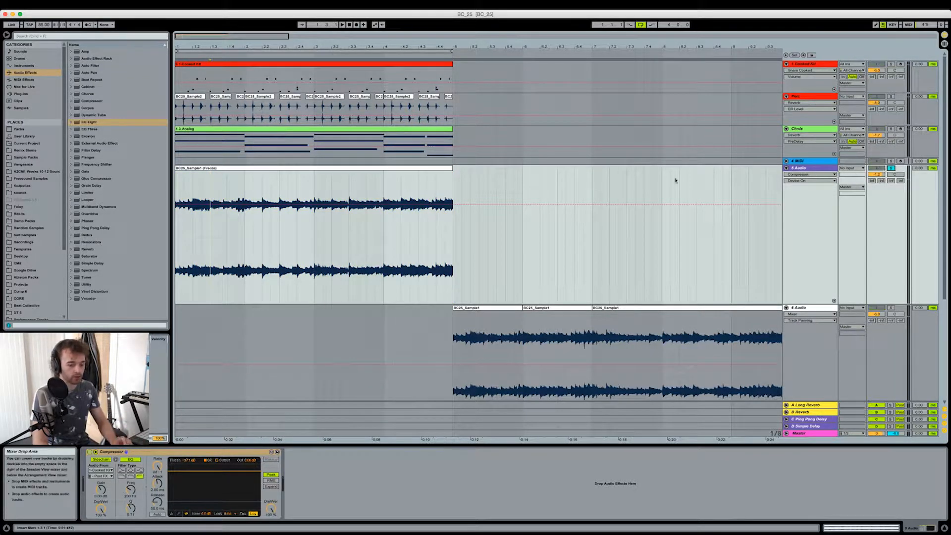
left_click(388, 176)
left_click(90, 452)
key("space")
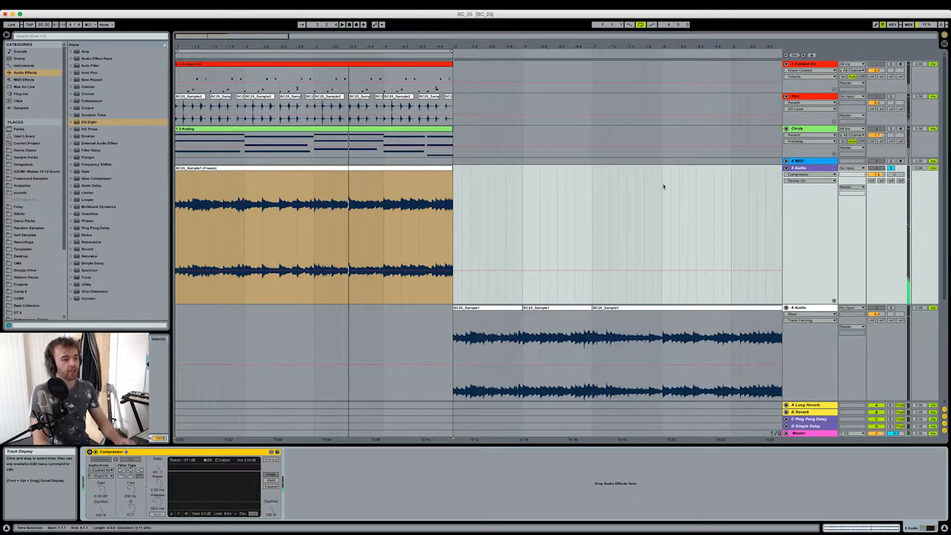
left_click(890, 169)
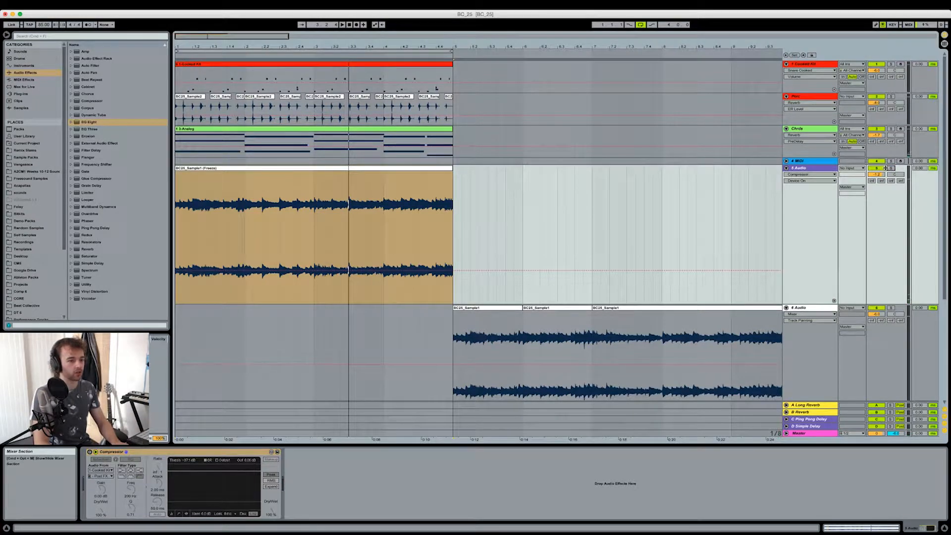
- Audition the Perc track's chopped BC25_Sample2 clips in solo, and release the solo
left_click(814, 96)
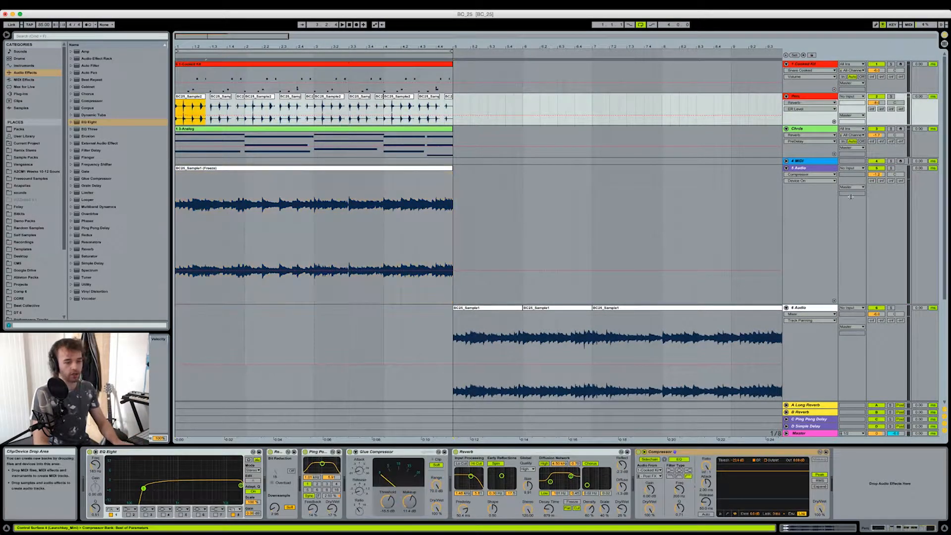
left_click(891, 96)
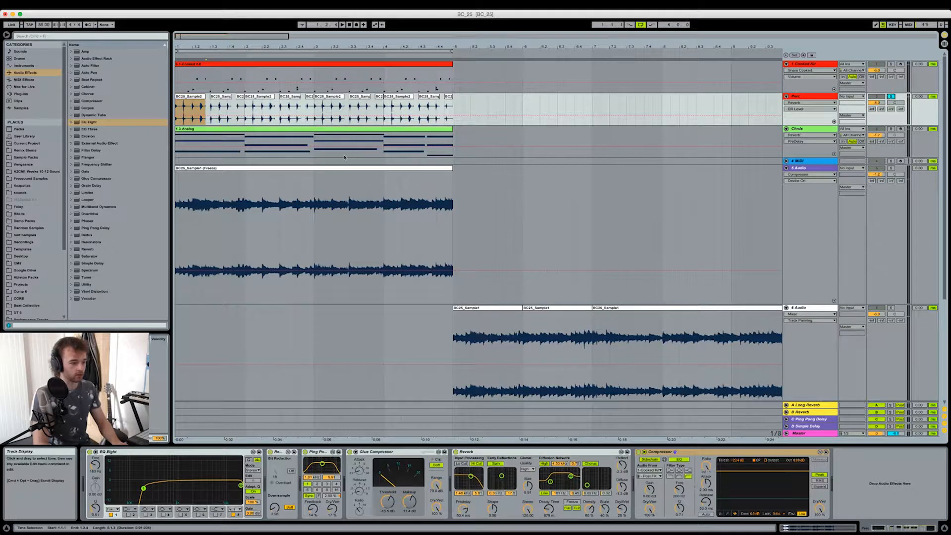
key("space")
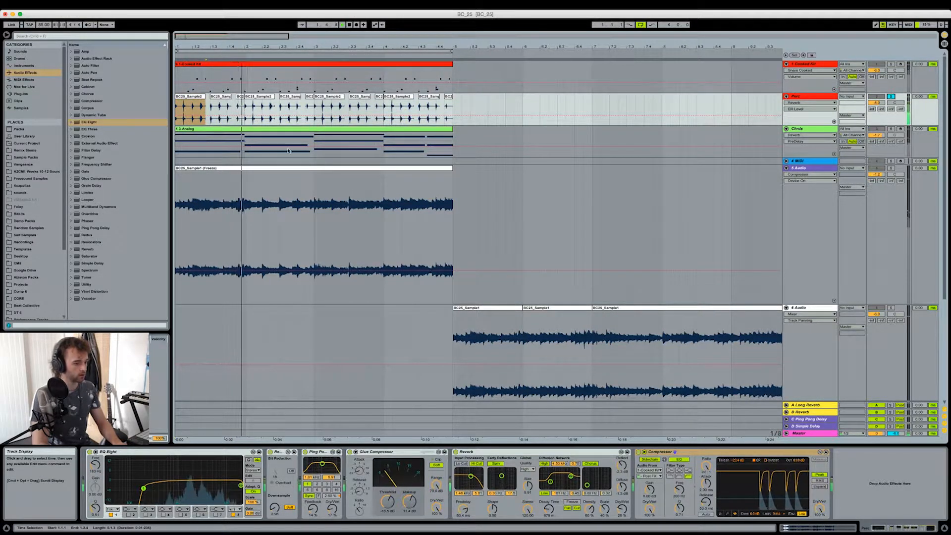
key("space")
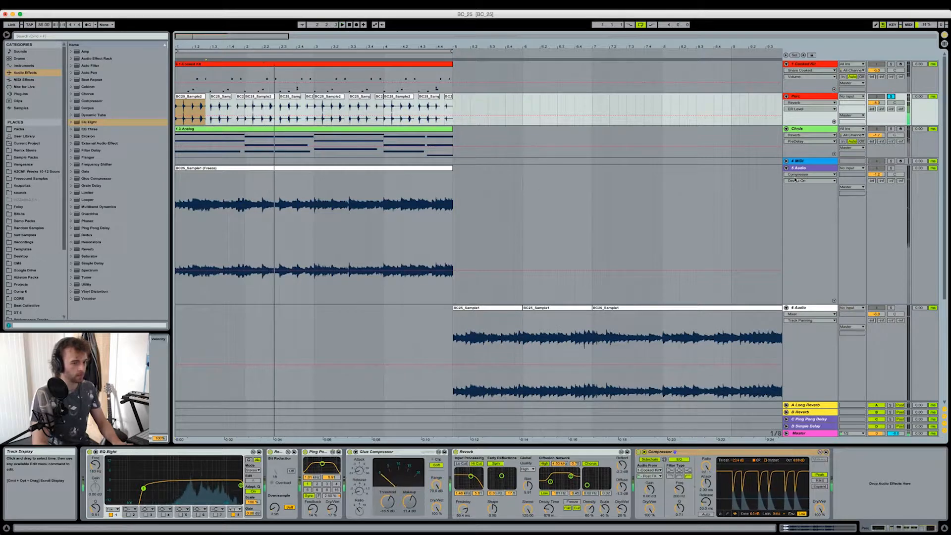
left_click(891, 97)
- Turn the Compressor on the 5 Audio track back on
left_click(813, 168)
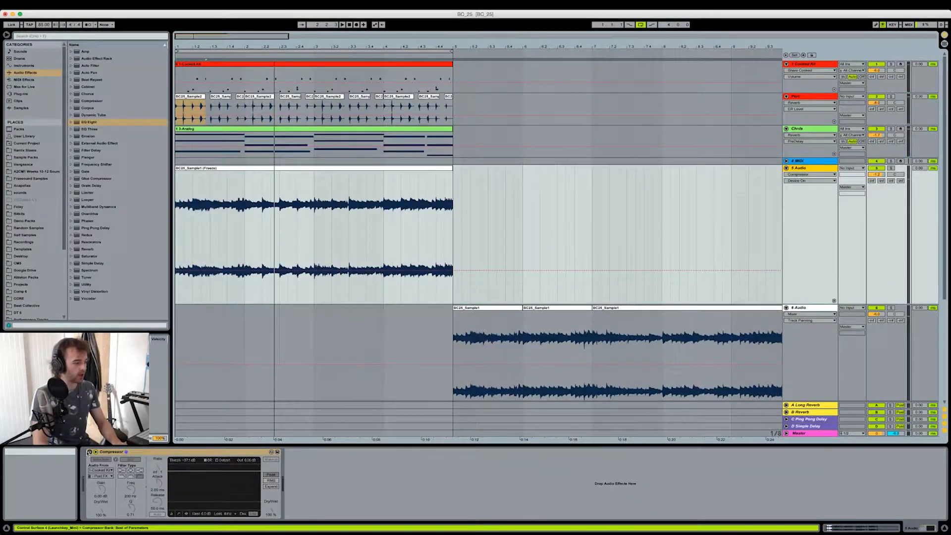
left_click(89, 452)
- Audition the Analog synth clip on the Chrds track in solo, and release the solo
scroll(545, 247, "down", 1)
left_click(818, 121)
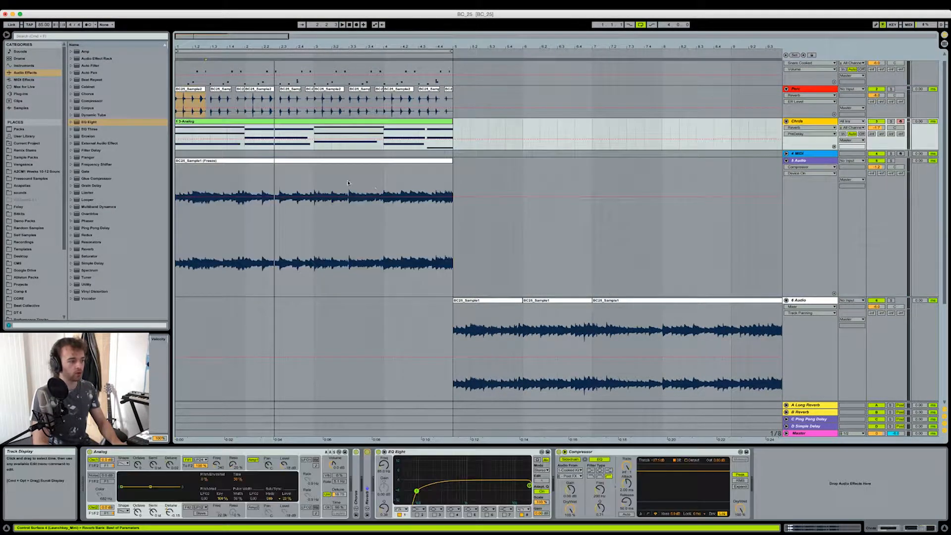
left_click(349, 182)
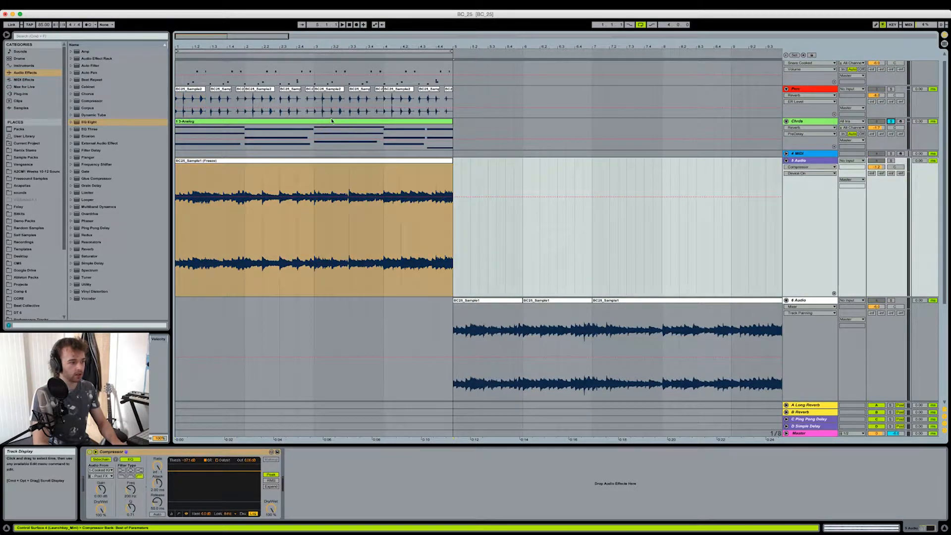
left_click(331, 121)
key("space")
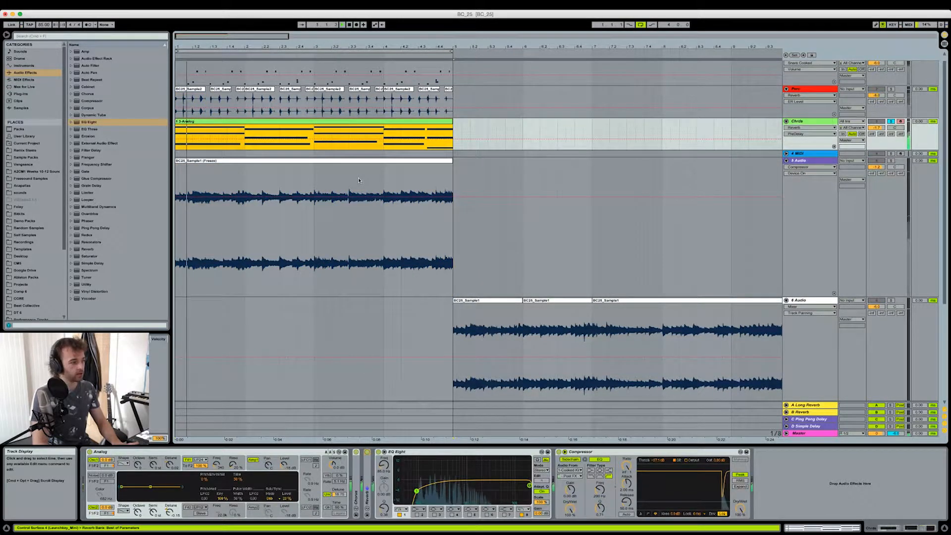
left_click(892, 122)
- Audition the Cooked Kit drum clip in solo, previewing its Perc 1 Cooked sound in the note editor, and release the solo
scroll(892, 119, "up", 1)
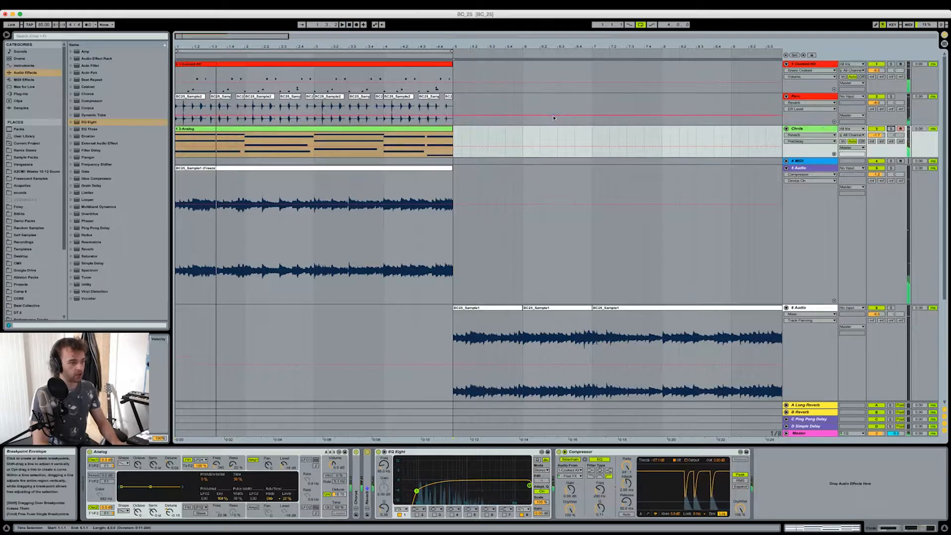
left_click(891, 64)
left_click(447, 65)
key("space")
key("shift+Tab")
left_click(263, 439)
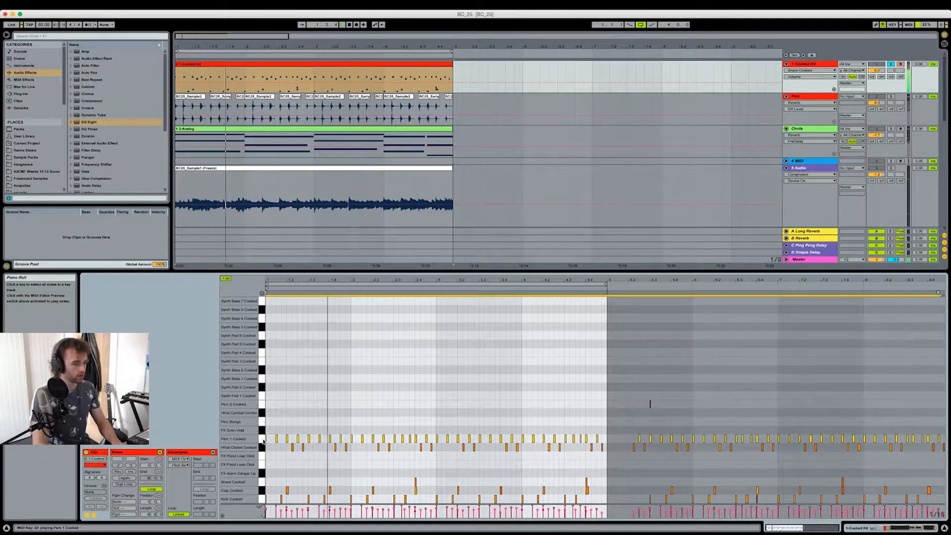
key("shift+Tab")
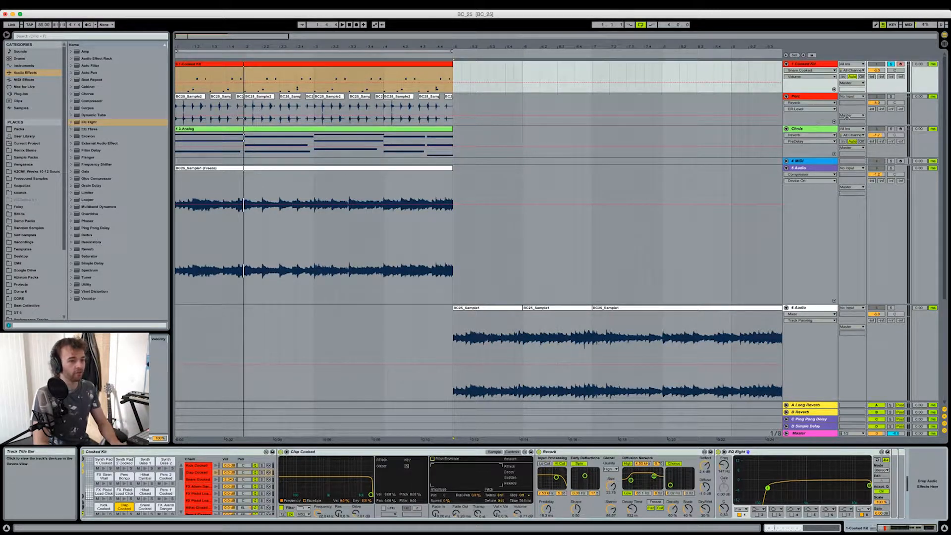
left_click(891, 64)
- Solo the 7 Audio track and play the short BC25_Sample2 slice near bar 33
key("minus")
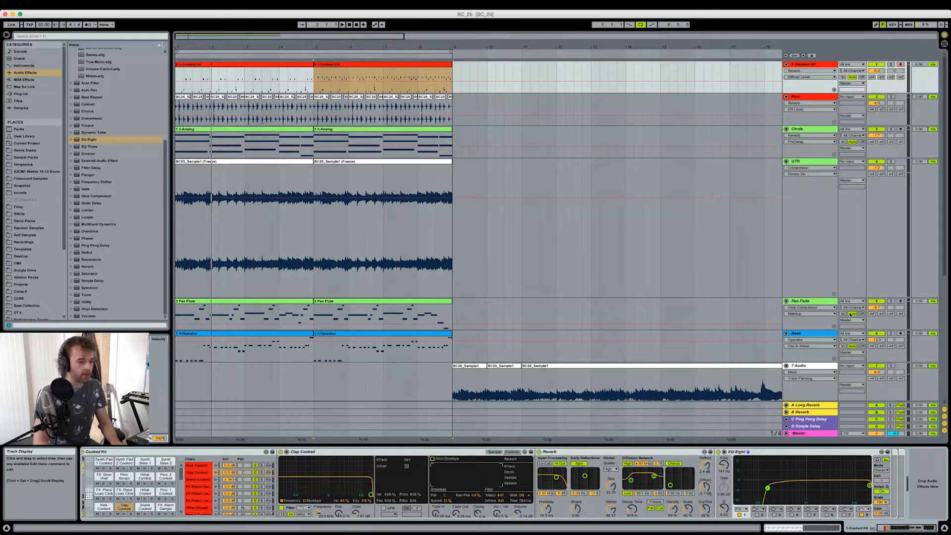
scroll(494, 308, "right", 10)
scroll(494, 308, "down", 5)
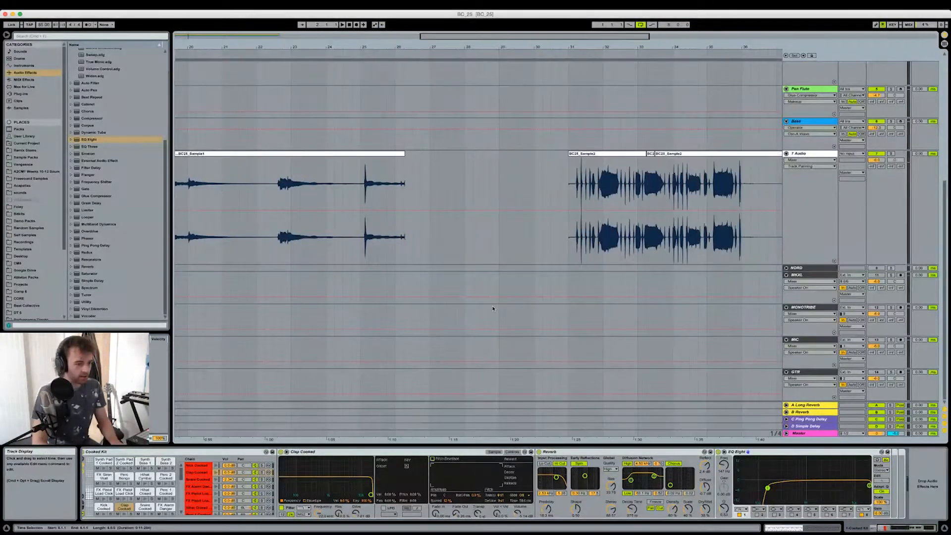
left_click_drag(619, 46, 621, 48)
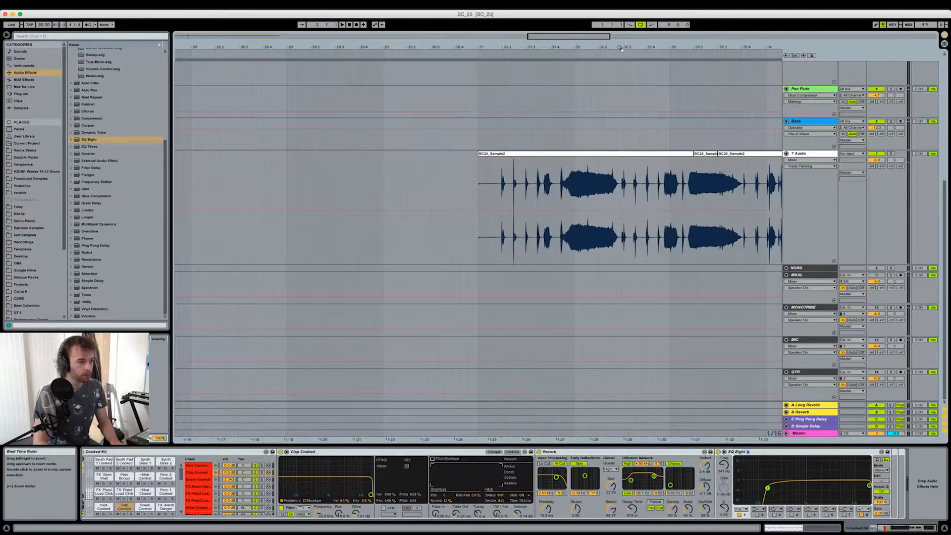
left_click(700, 154)
left_click_drag(705, 47, 705, 29)
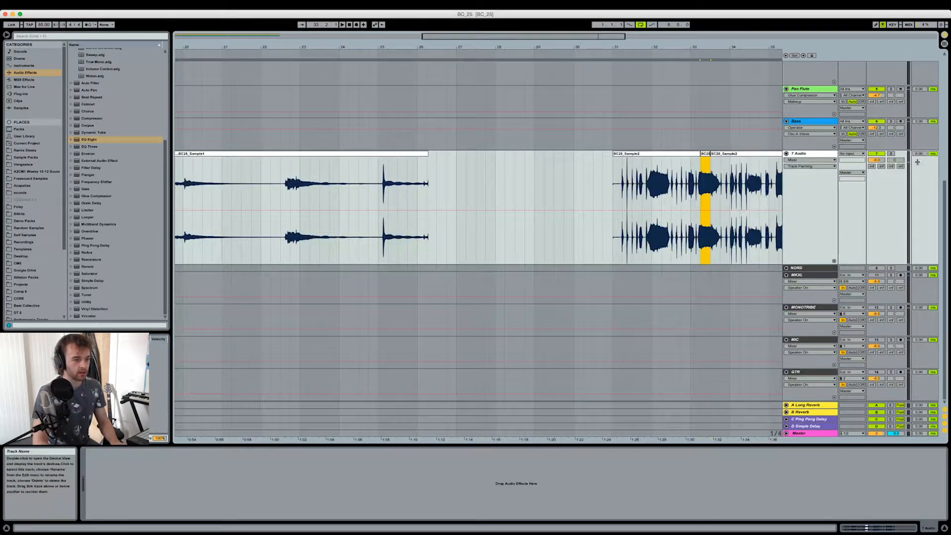
left_click(891, 154)
key("space")
scroll(672, 132, "left", 15)
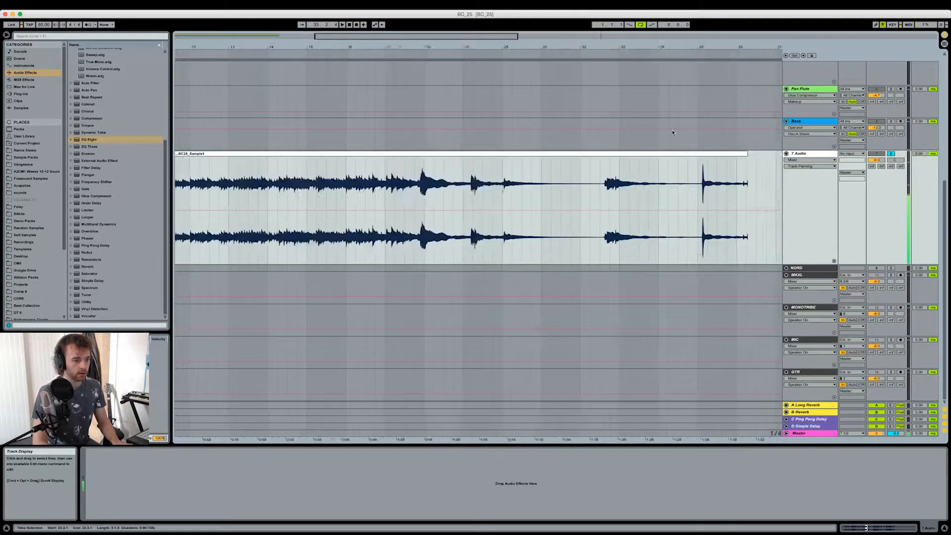
scroll(673, 132, "up", 5)
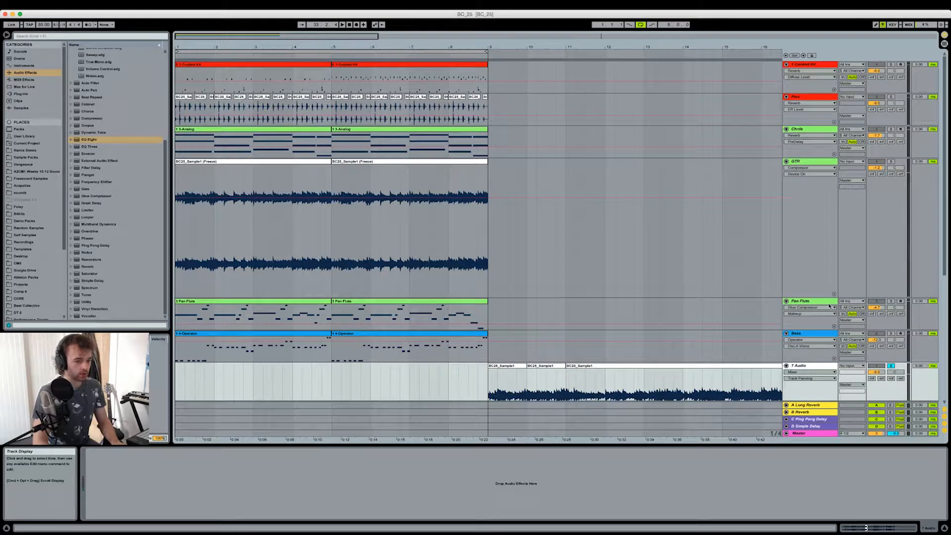
- Audition the first Pan Flute clip in solo and show the BC25_Sample2 waveform in its sampler
left_click(808, 301)
left_click(220, 302)
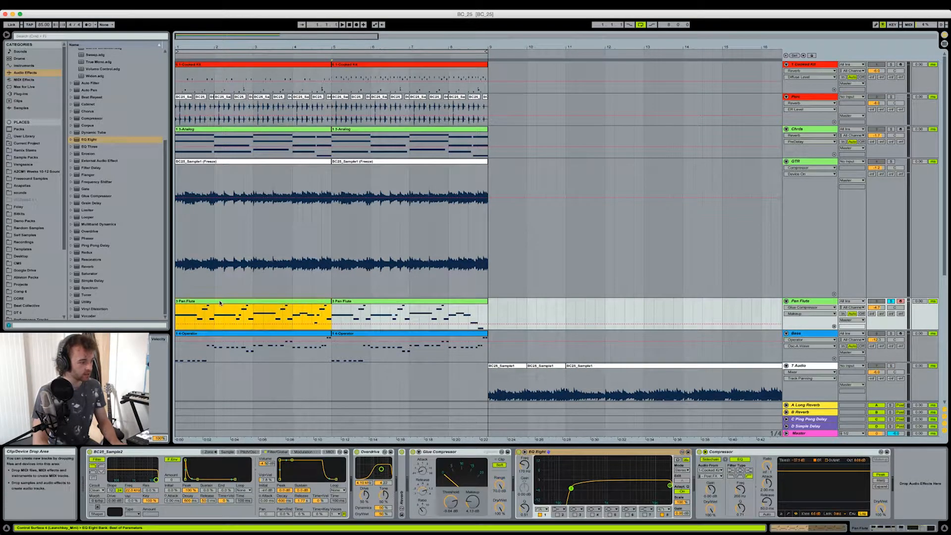
key("space")
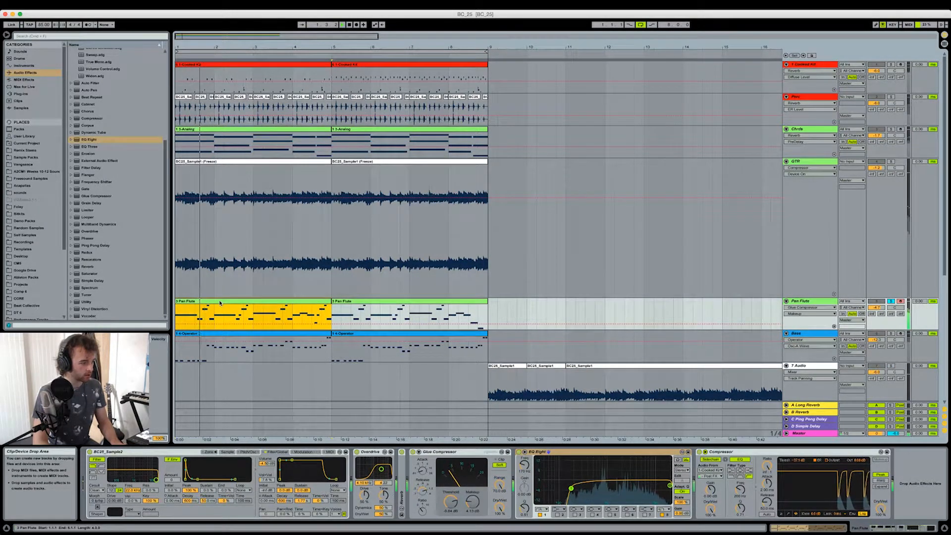
left_click(228, 451)
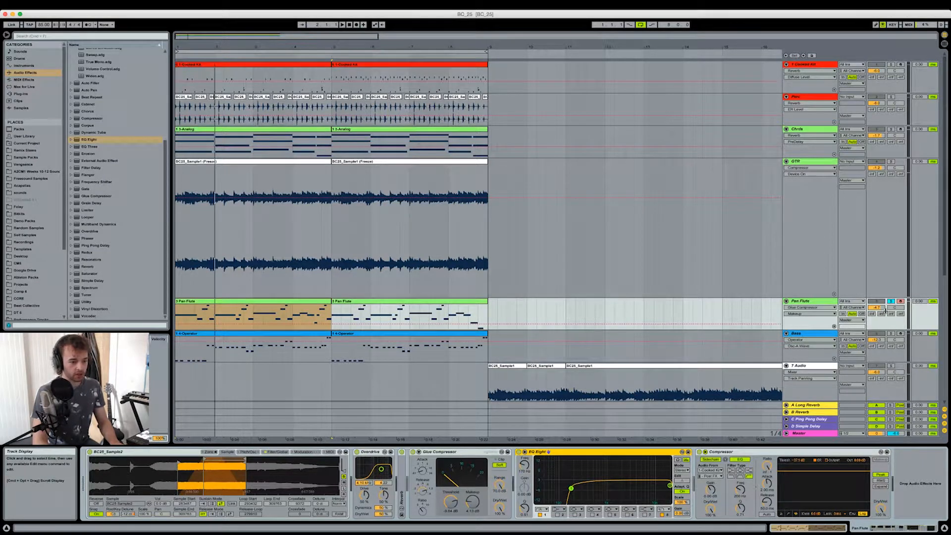
- Audition the first Operator clip on the Bass track in solo and bring its Operator device into view
left_click(232, 339)
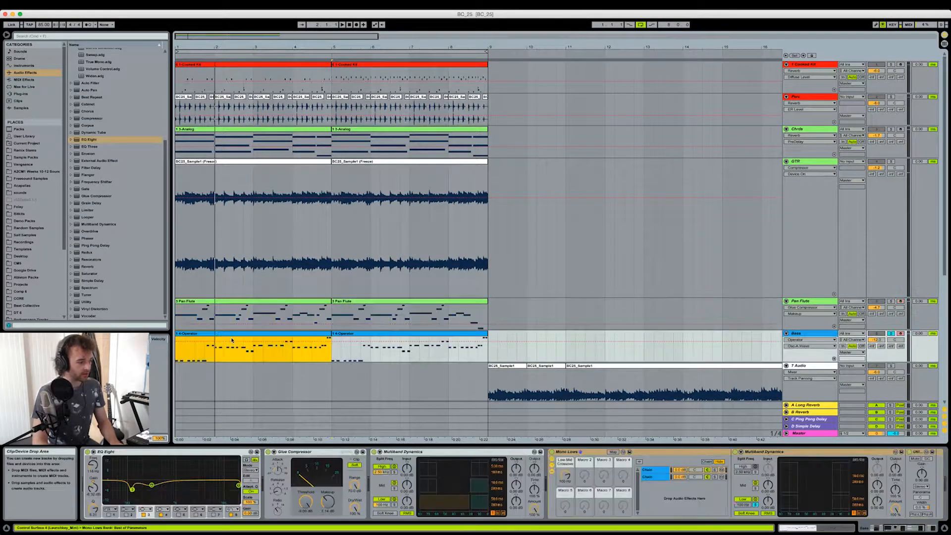
key("space")
left_click(306, 491)
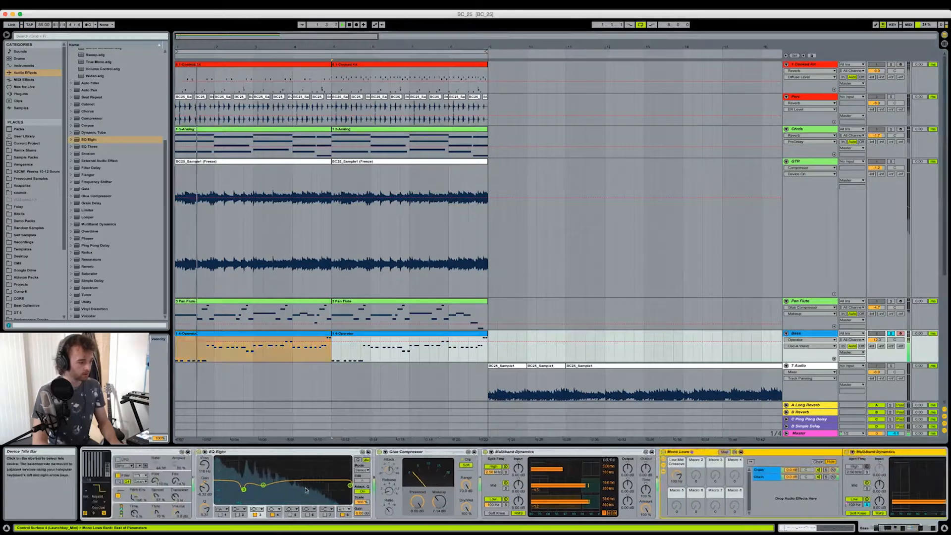
scroll(306, 490, "left", 5)
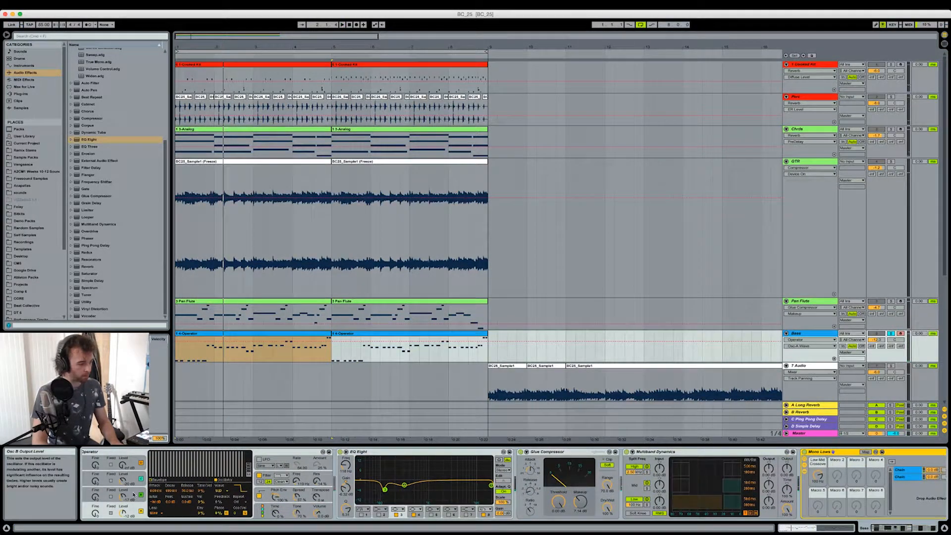
scroll(133, 495, "left", 2)
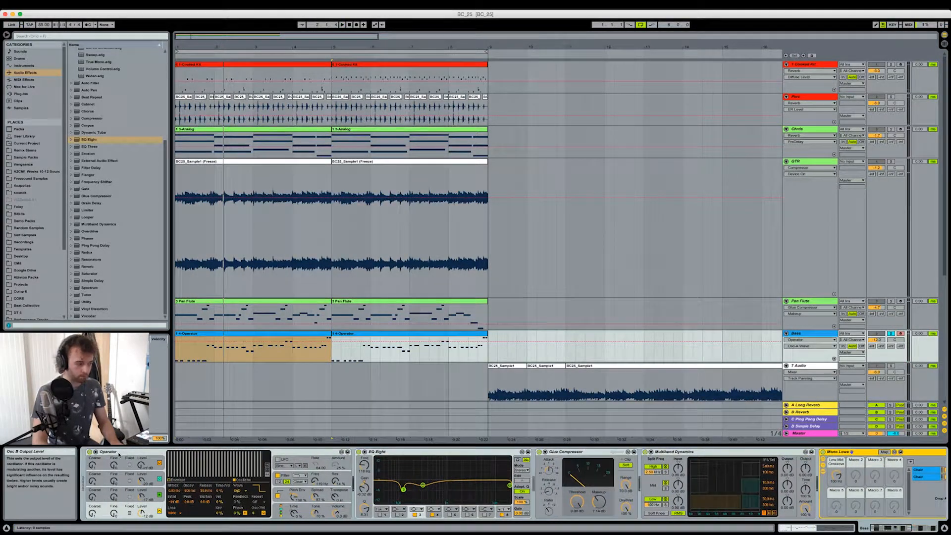
- Collapse the EQ Eight, Glue Compressor, Multiband Dynamics and Mono Lows devices on the Bass track
double_click(686, 452)
double_click(684, 452)
double_click(500, 452)
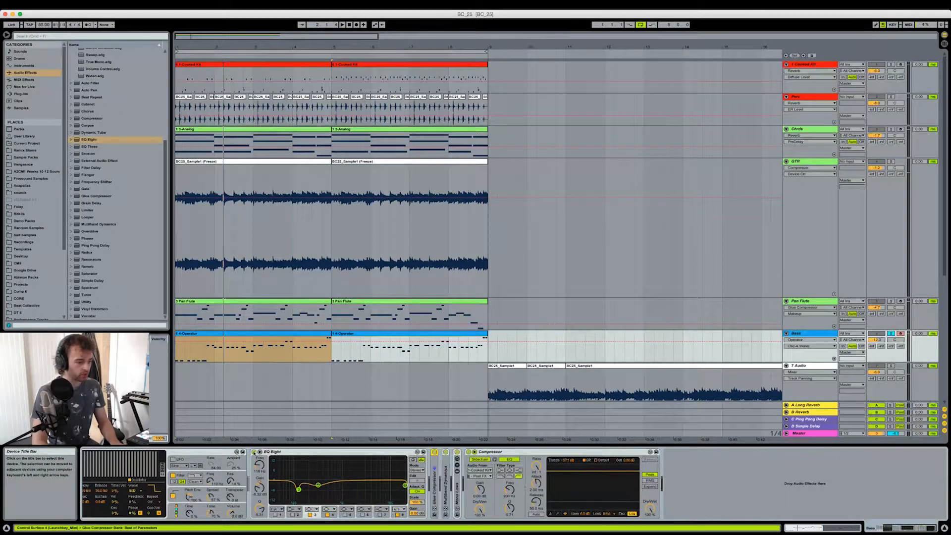
double_click(277, 452)
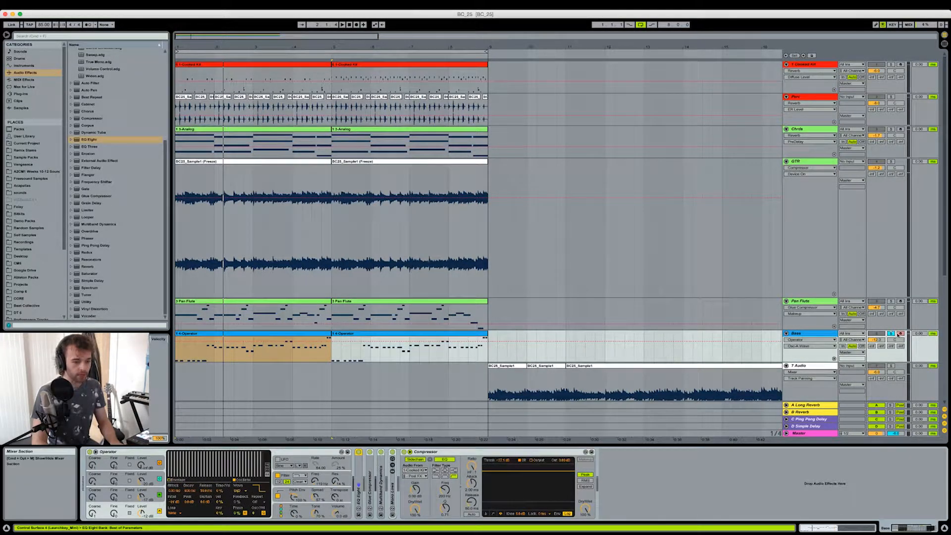
- Release the Bass solo, play the full beat from bar 1 and adjust the GTR track's volume
left_click(244, 338)
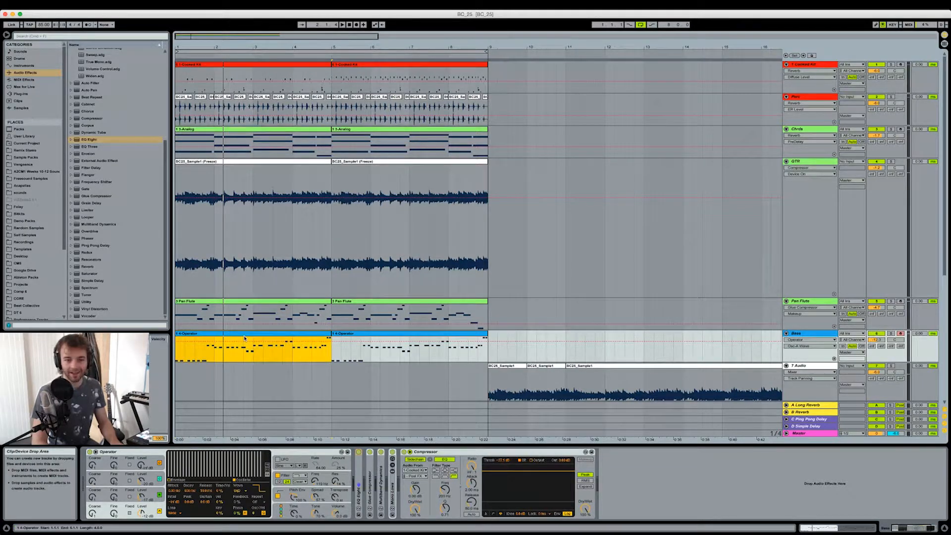
key("space")
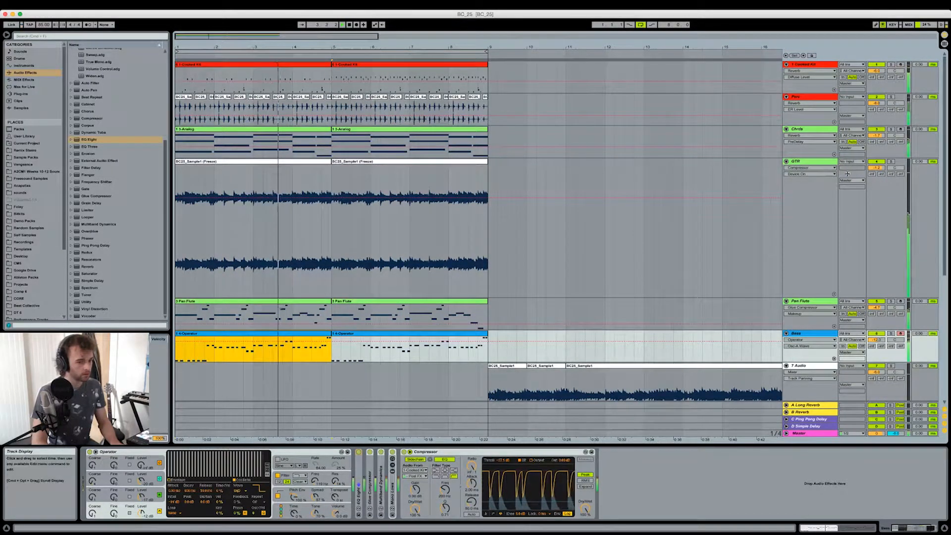
left_click(880, 170)
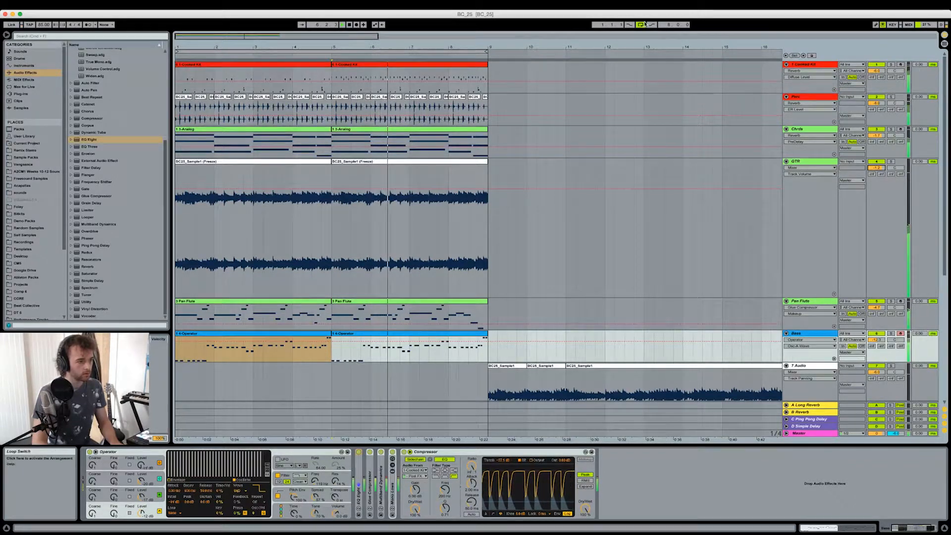
- Turn off the arrangement loop and deactivate the 7 Audio track
left_click(876, 366)
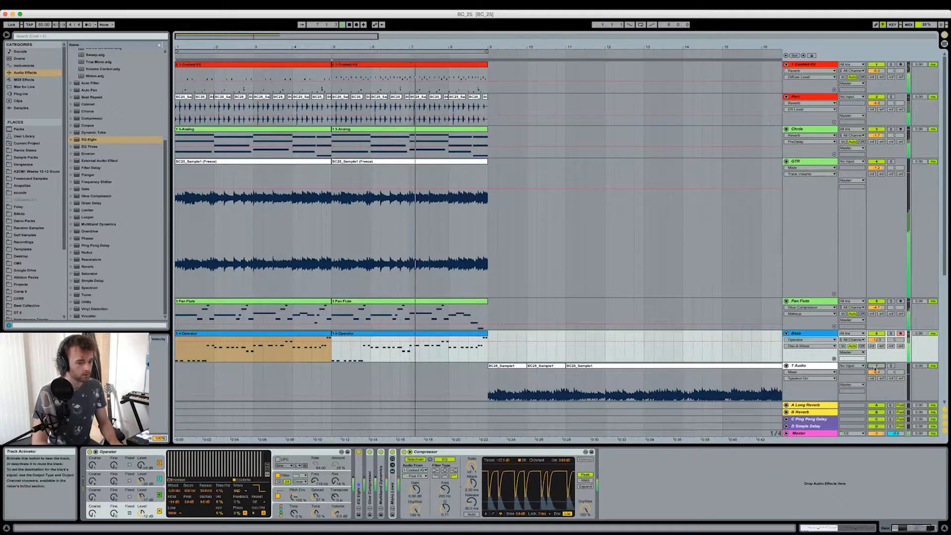
left_click(816, 366)
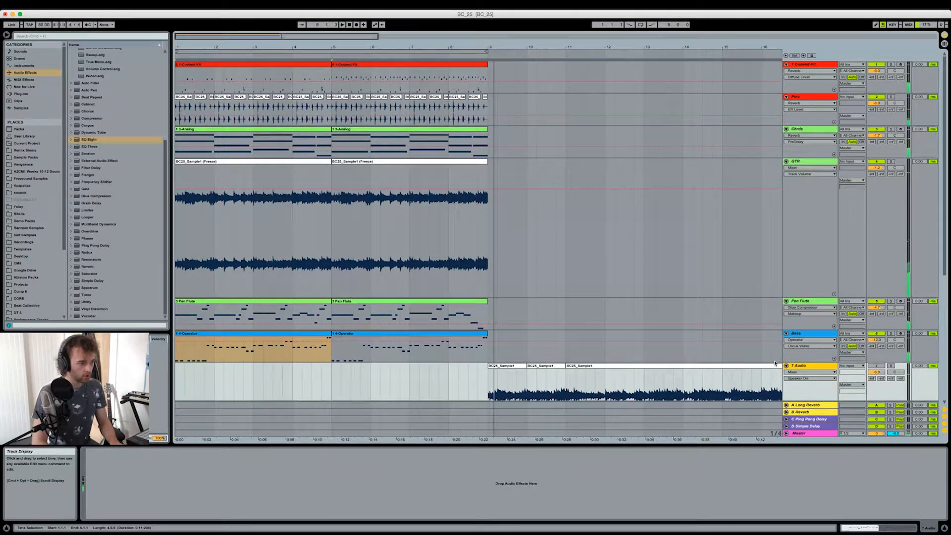
- Solo the Pan Flute track and inspect its melody clips at bars 5 and 1
left_click(389, 301)
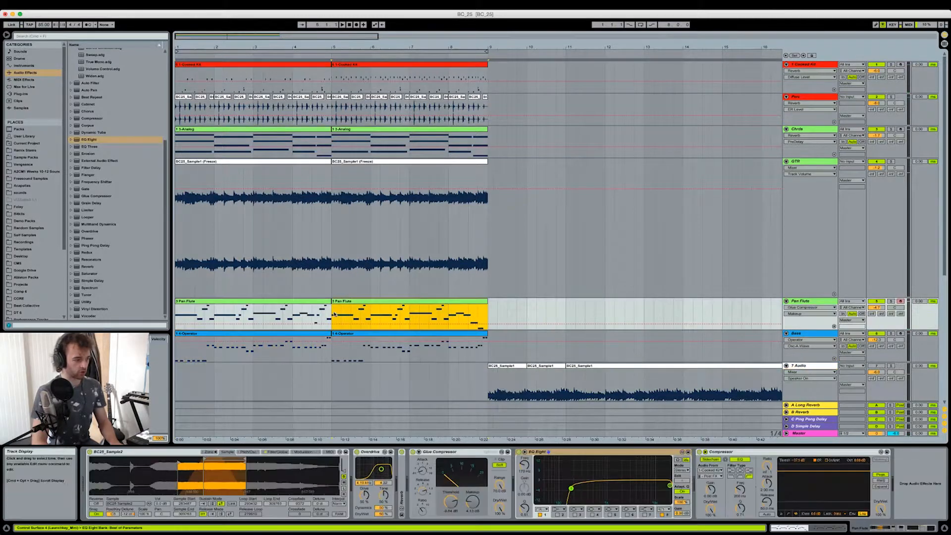
left_click(466, 313)
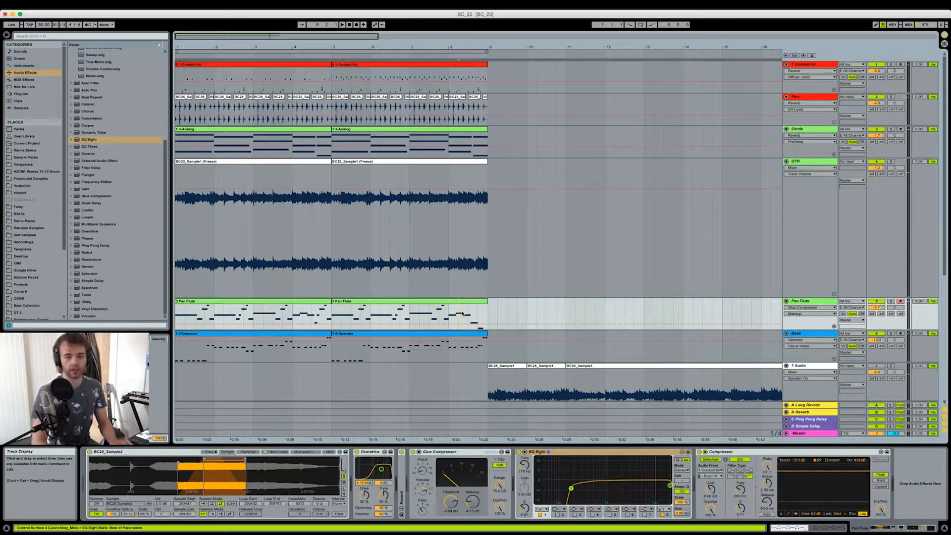
left_click(451, 317)
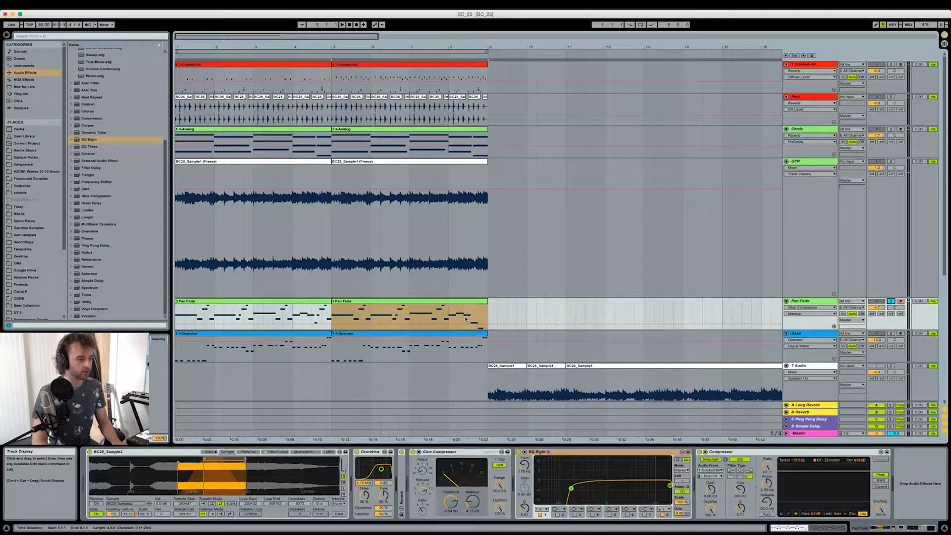
left_click(257, 309)
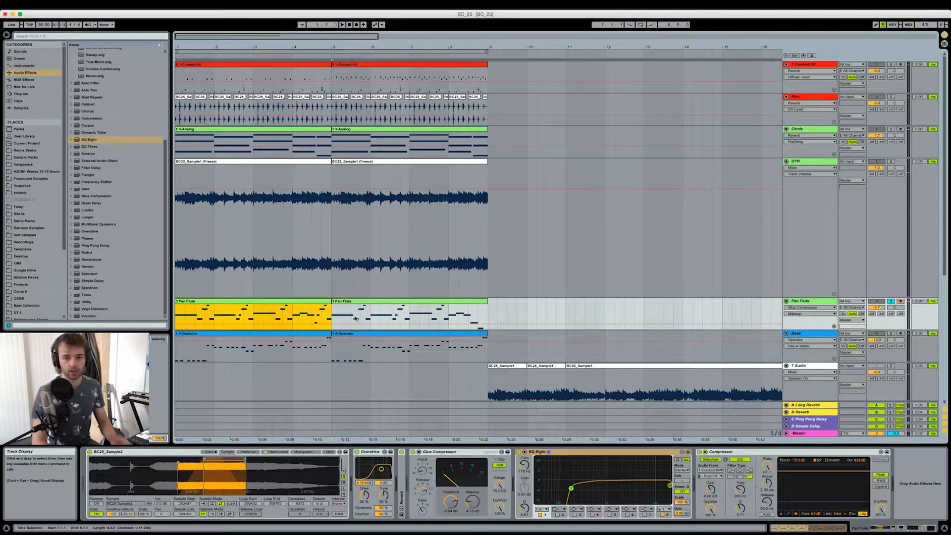
- Rename the 7 Audio track as SAMPLES and change its colour to dark grey
left_click(832, 367)
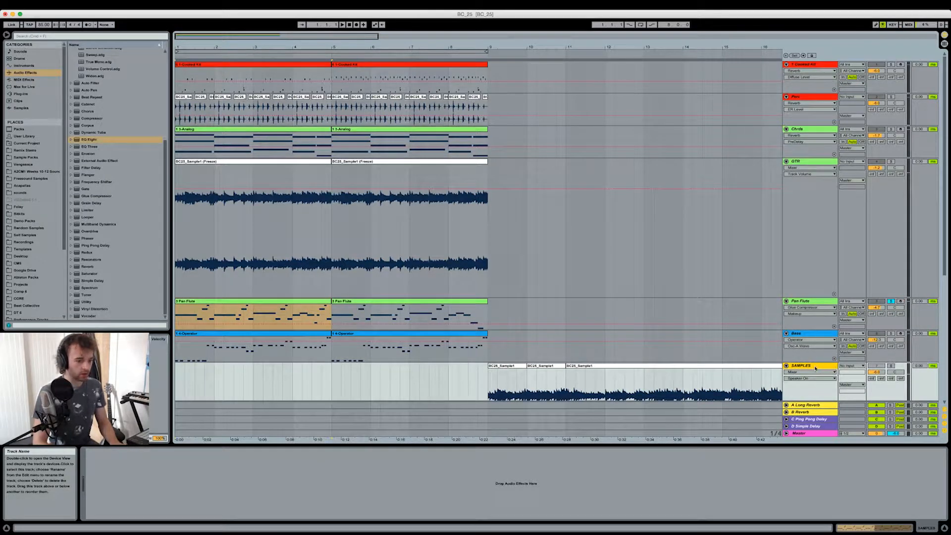
right_click(815, 368)
left_click(894, 462)
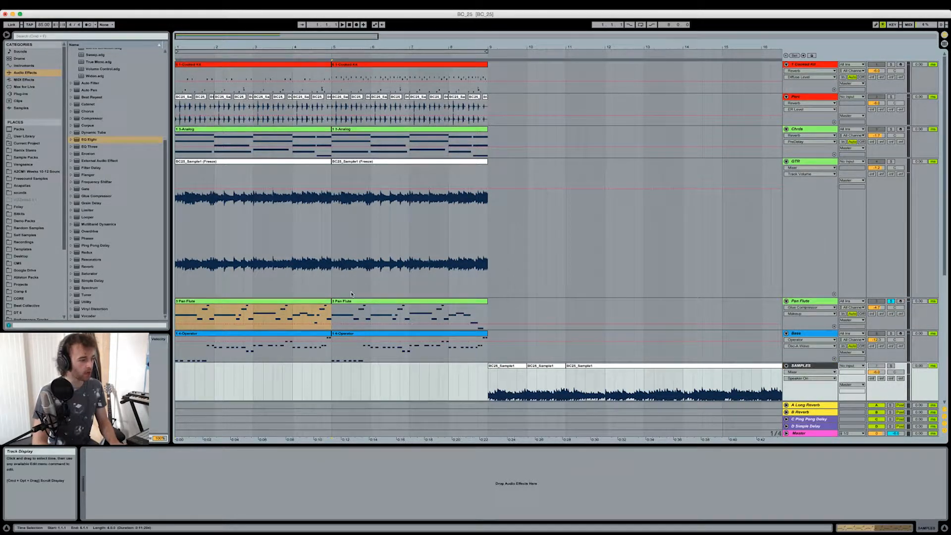
- Select the first Pan Flute clip and release the track's solo
left_click(325, 302)
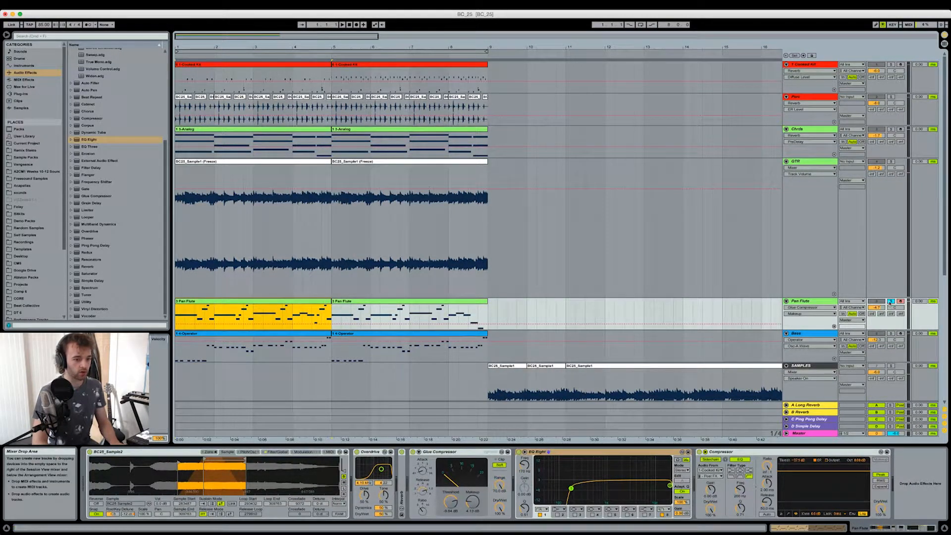
left_click(891, 301)
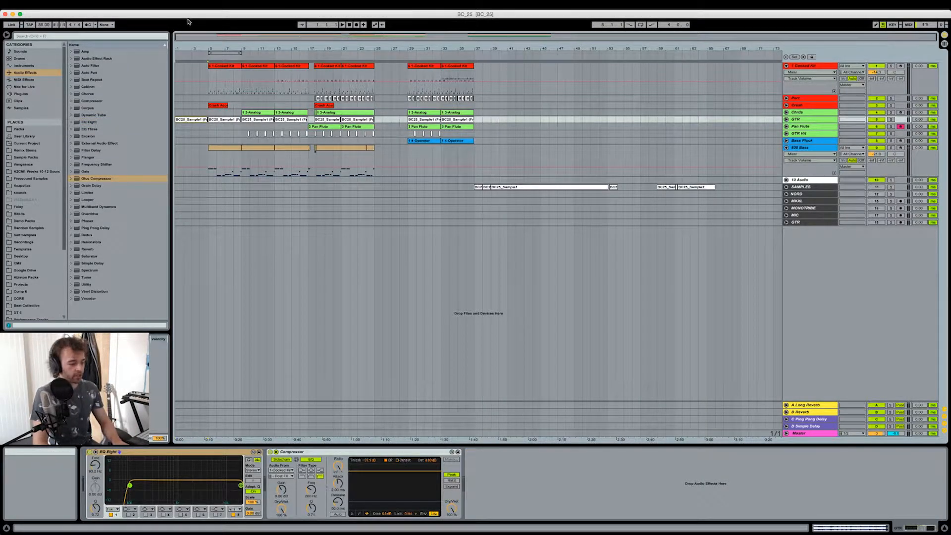
- Unfold the Bass Pluck track to view its Operator clips and fold it again
left_click(794, 143)
left_click(786, 141)
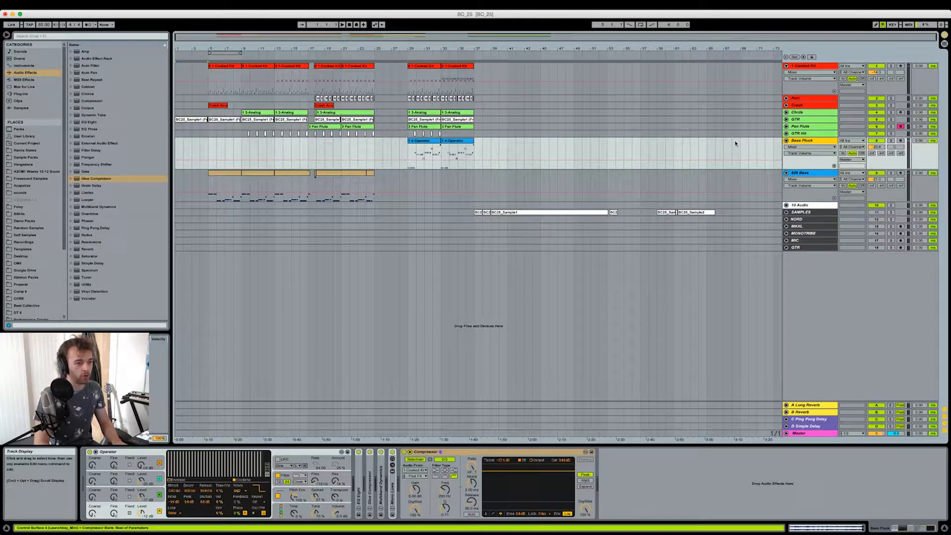
left_click(786, 141)
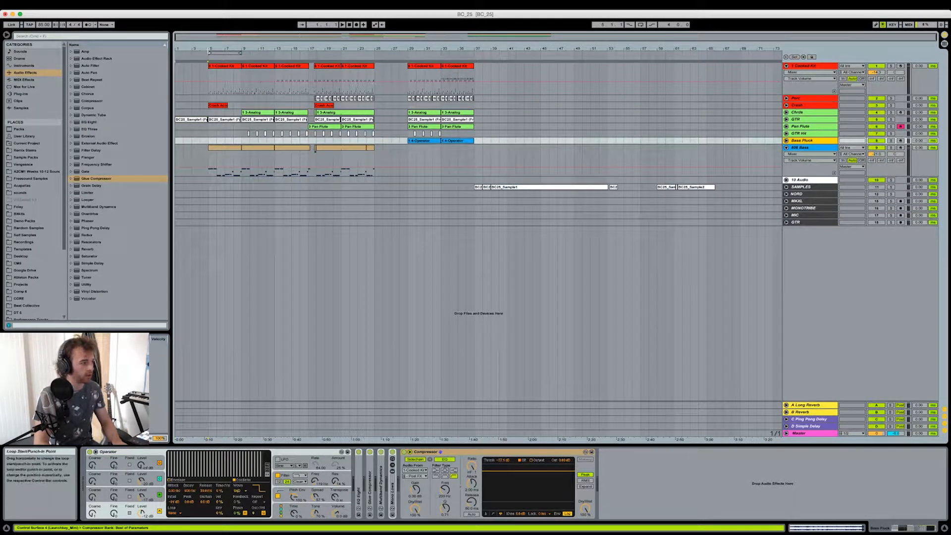
- Unfold the GTR track, play the arrangement from its first BC25_Sample1 clip and jump ahead to around bar 16
left_click(209, 51)
mouse_move(208, 51)
left_mouse_down()
mouse_move(216, 59)
mouse_move(223, 50)
left_mouse_up()
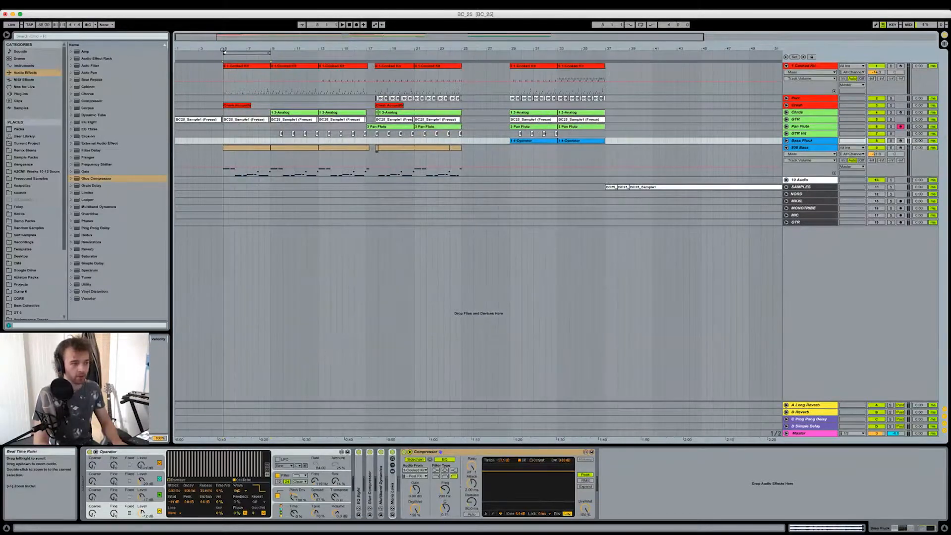
left_click(211, 121)
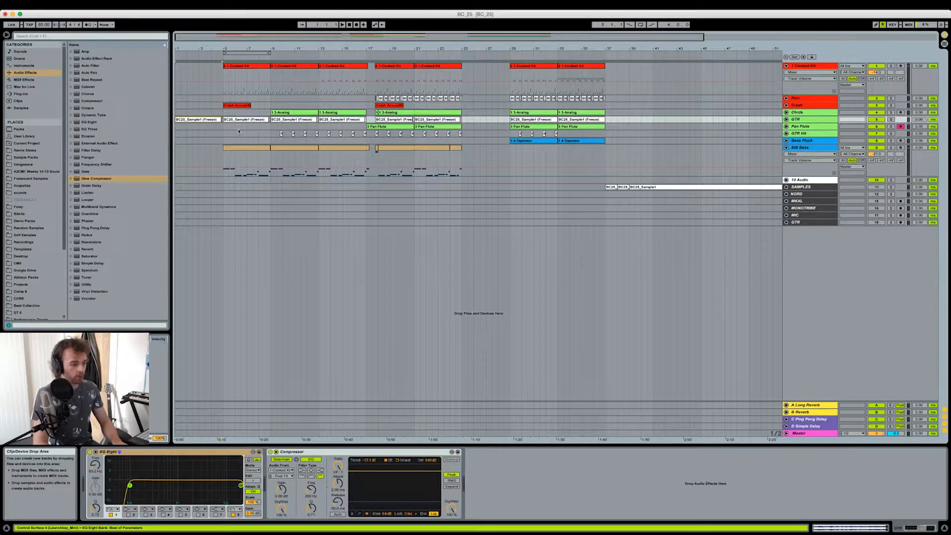
left_click(786, 119)
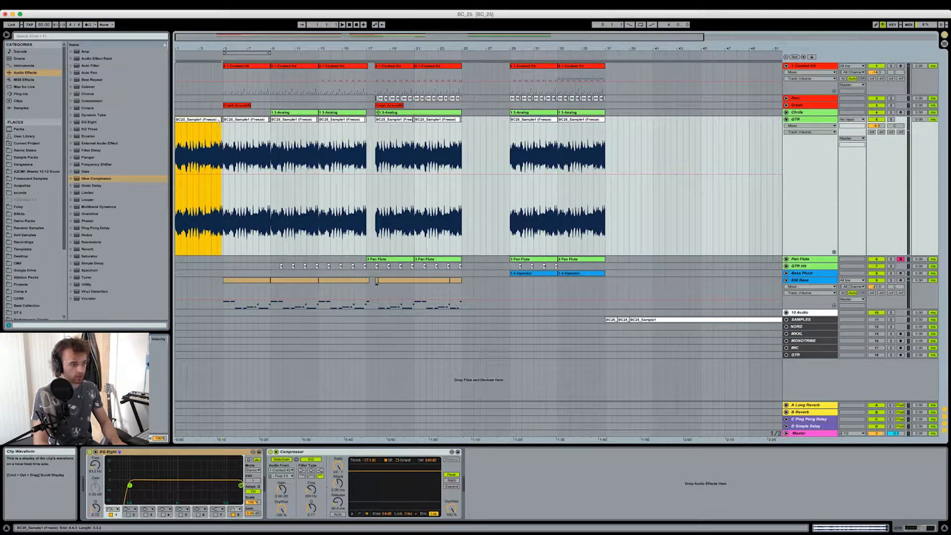
key("space")
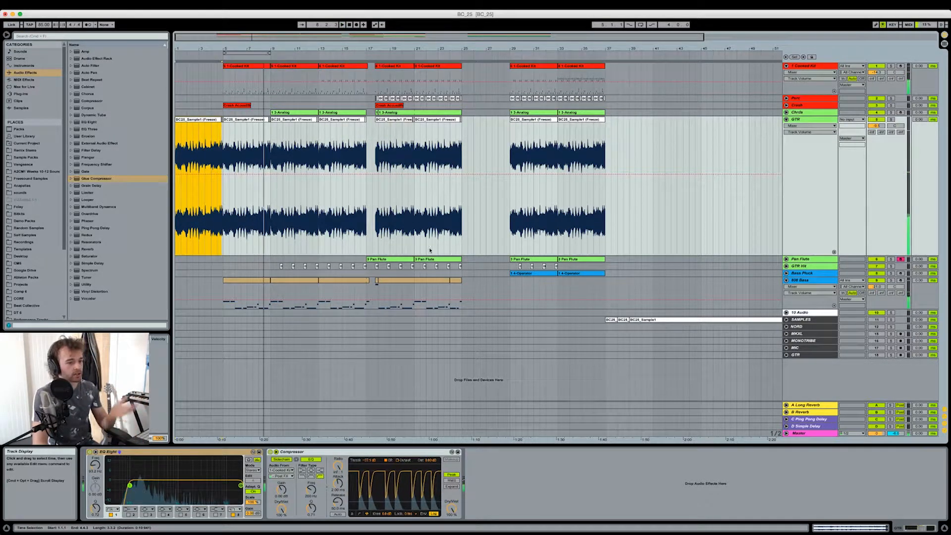
left_click(359, 54)
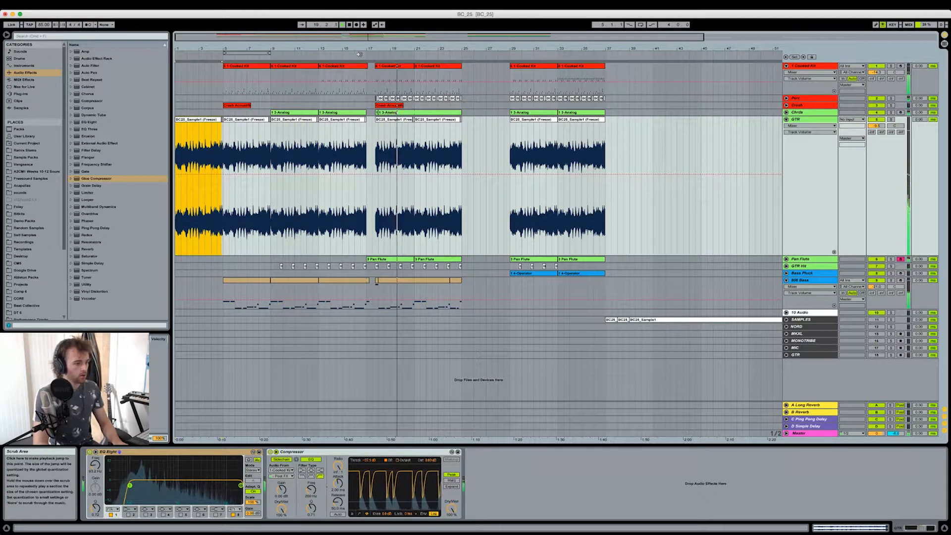
- Insert the four-bar gap after bar 25 as silence three times, moving the final section to bar 41
mouse_move(462, 105)
left_mouse_down()
mouse_move(511, 105)
mouse_move(464, 103)
left_mouse_up()
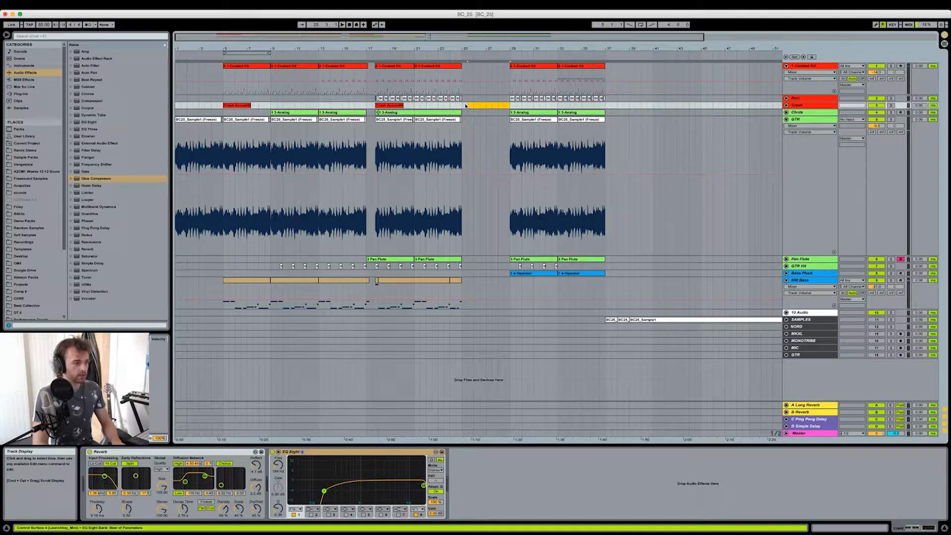
key("super+i")
key("super+i")
key("super+i")
left_click(510, 106)
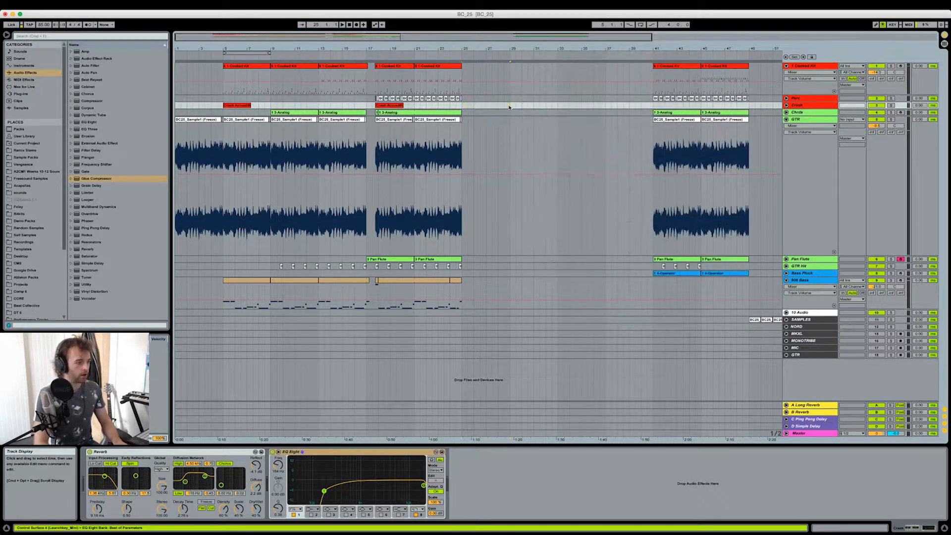
left_click(414, 153)
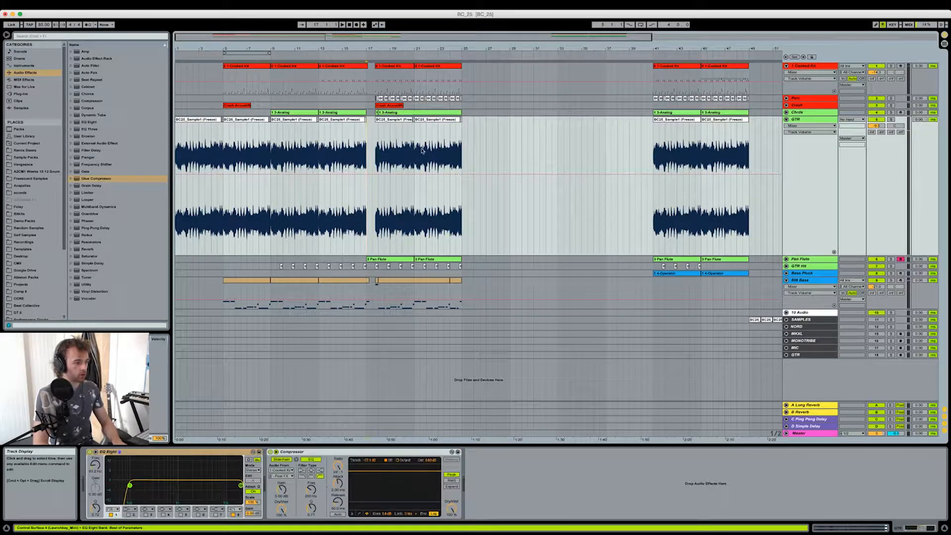
left_click_drag(376, 48, 412, 51)
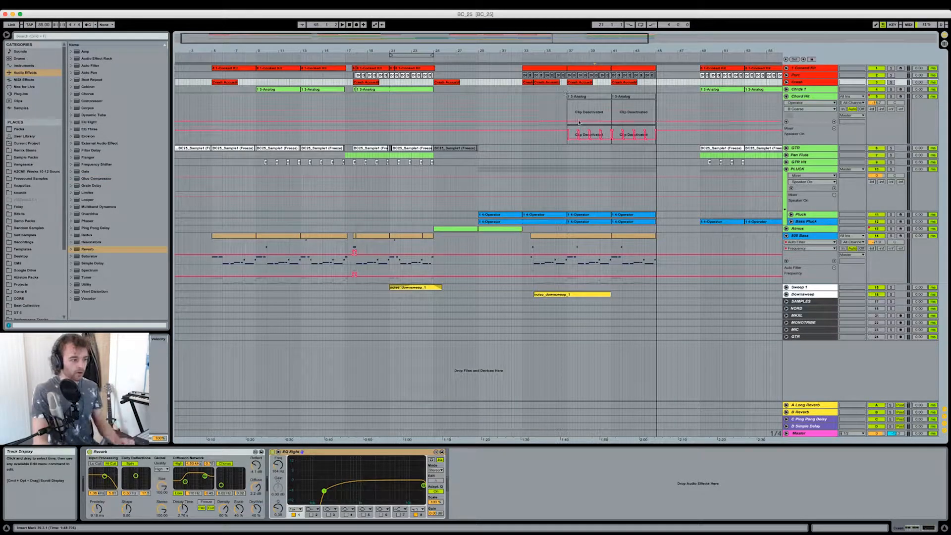
- Fold the 808 Bass track and the PLUCK group, and select a short range on the group near bar 25
left_click(786, 235)
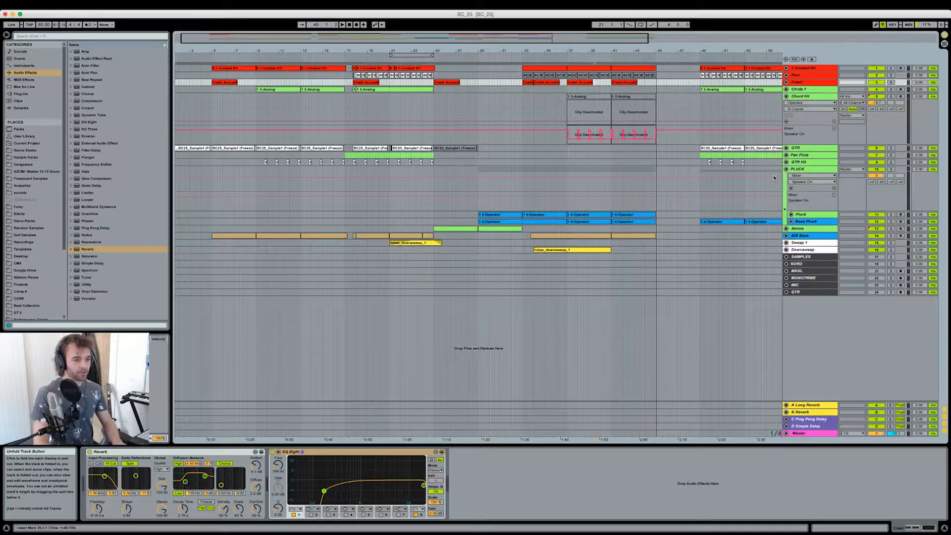
left_click(786, 169)
left_click(434, 170)
left_click_drag(434, 170, 613, 176)
key("Delete")
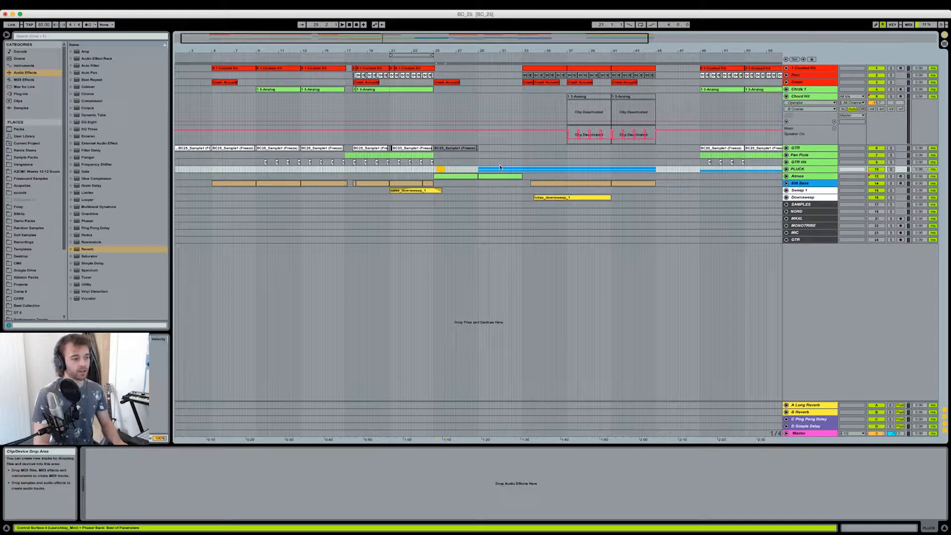
- Play the arrangement from bar 25 and display the Atmos track's device chain
left_click_drag(637, 49, 636, 42)
mouse_move(577, 48)
left_mouse_down()
mouse_move(510, 42)
mouse_move(560, 47)
left_mouse_up()
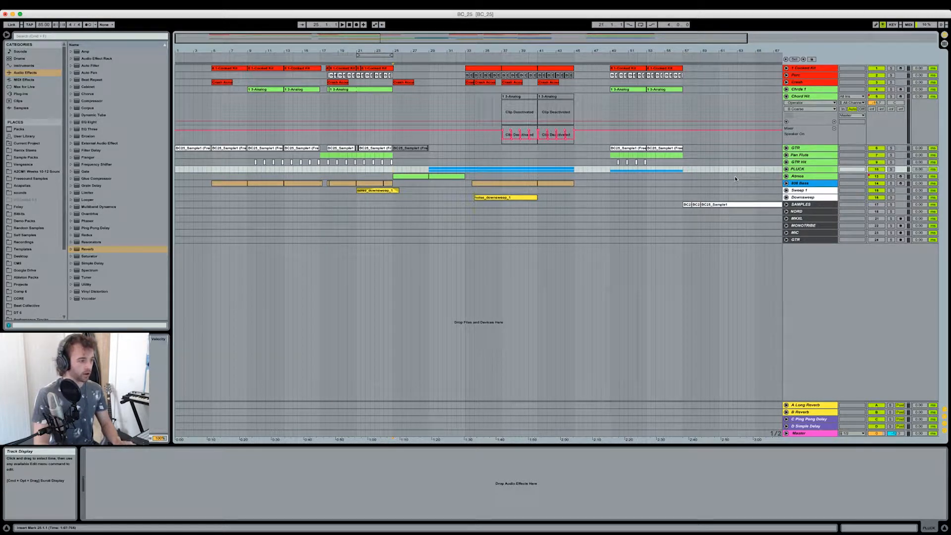
key("space")
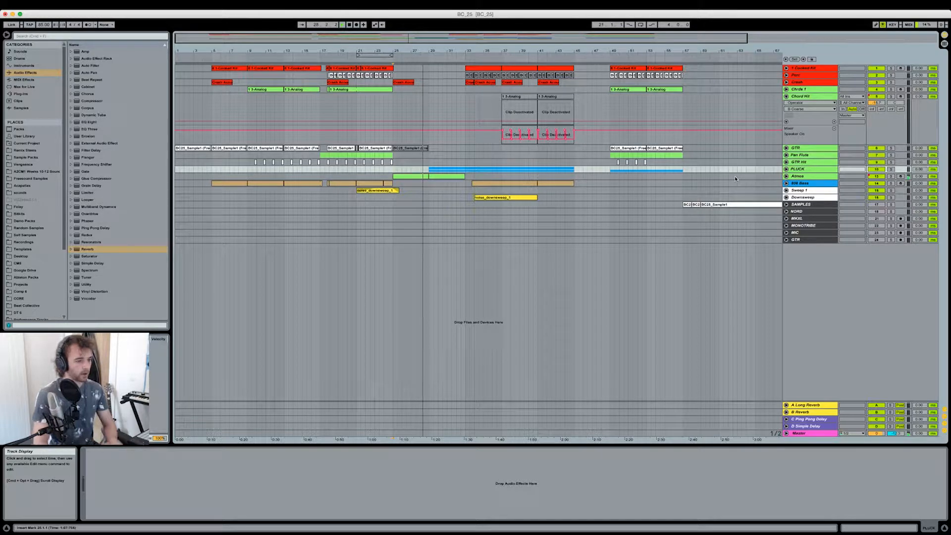
left_click(804, 176)
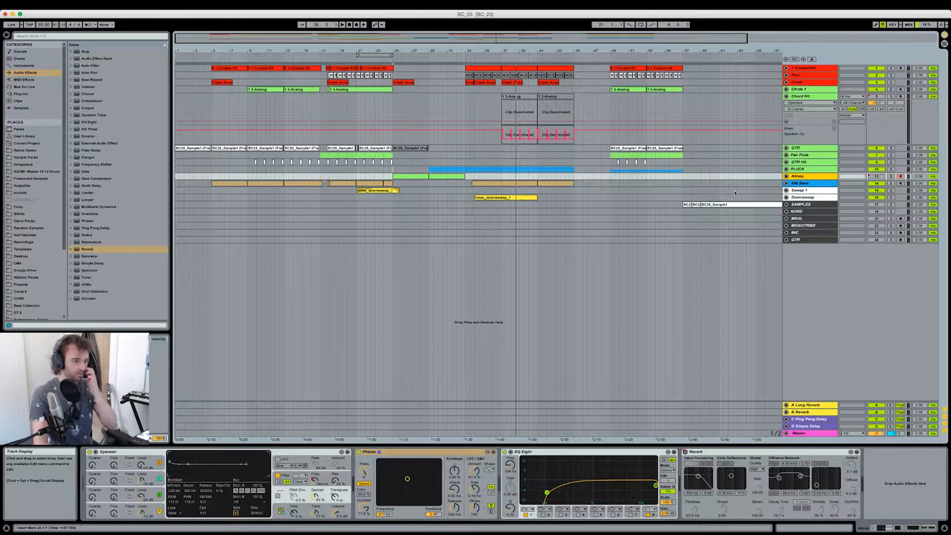
- Select bars 17 to 25 across the PLUCK, Atmos and 808 Bass tracks
left_click(555, 192)
left_click(537, 192)
left_click_drag(527, 50, 527, 40)
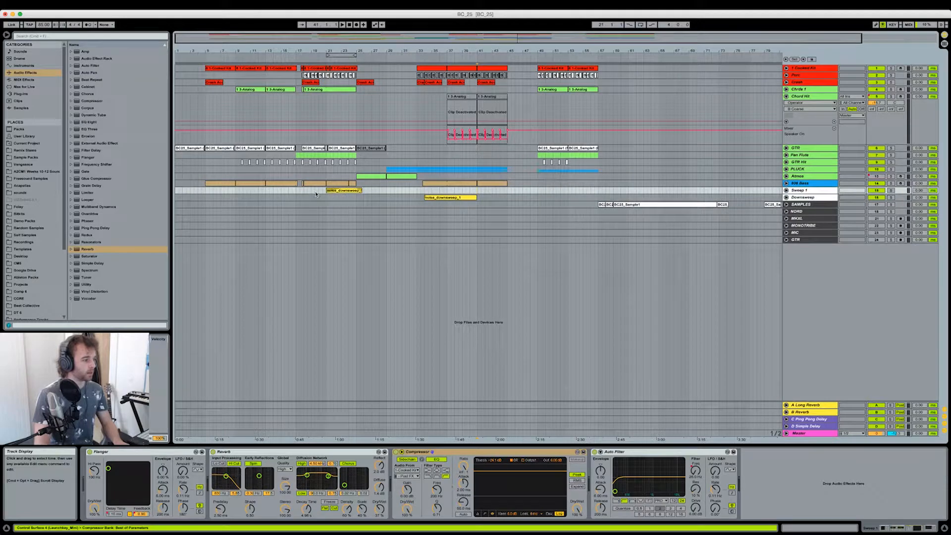
left_click_drag(297, 177, 356, 171)
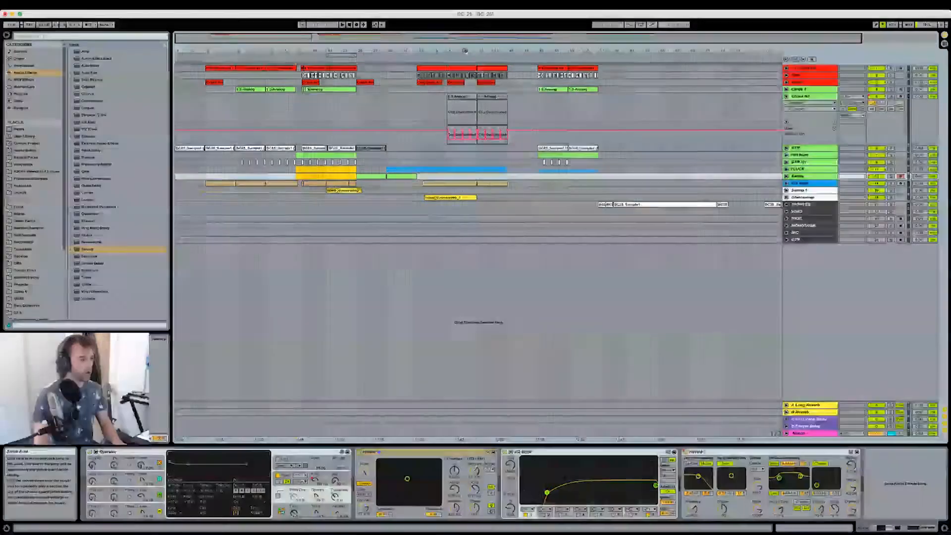
- Unfold the PLUCK group and select a time range across its lanes
left_click_drag(465, 51, 465, 74)
left_click(786, 169)
left_click_drag(431, 182, 553, 191)
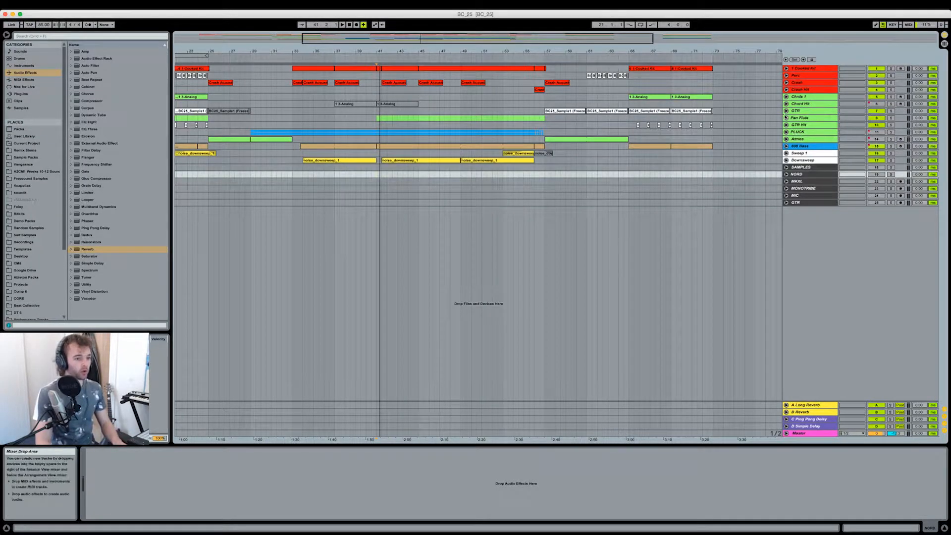
- Unfold the Pan Flute group and the Pan Flute track inside it to show its clips and automation
left_click(787, 125)
left_click(787, 125)
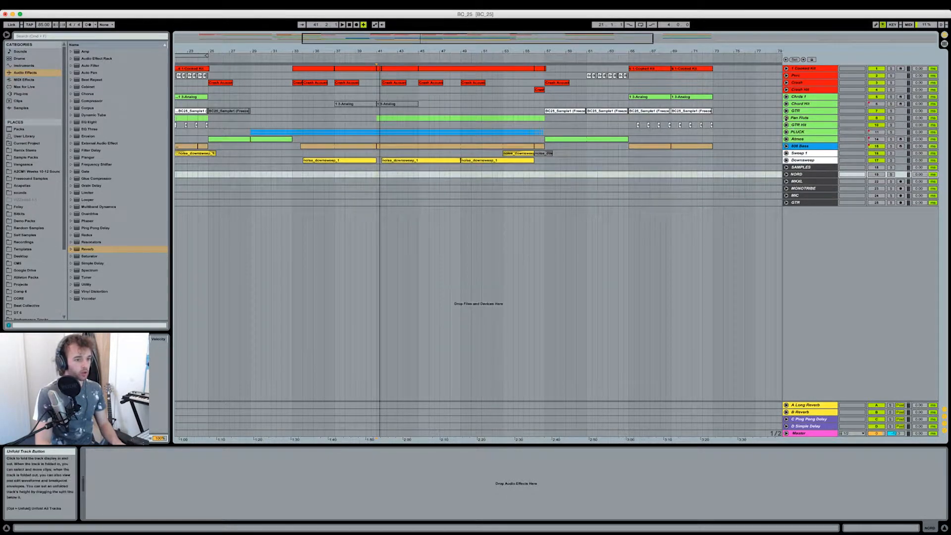
left_click(786, 118)
left_click(791, 144)
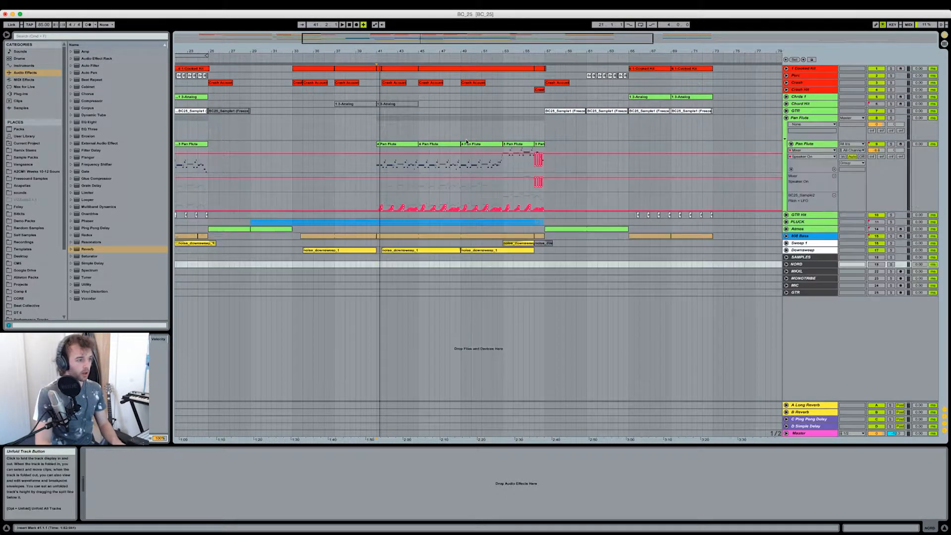
- Play the arrangement from just before bar 41, jump ahead to around bar 52 and stop playback
left_click(373, 176)
key("space")
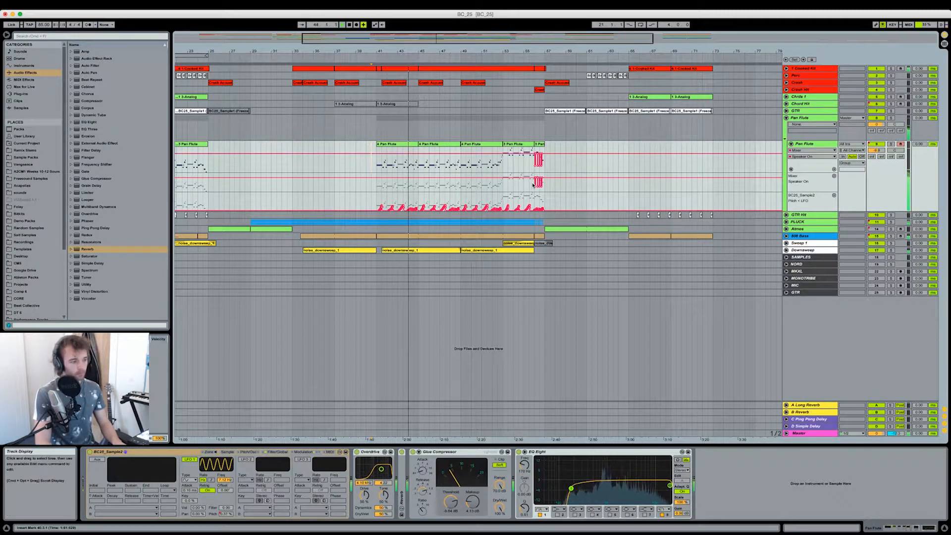
left_click(494, 56)
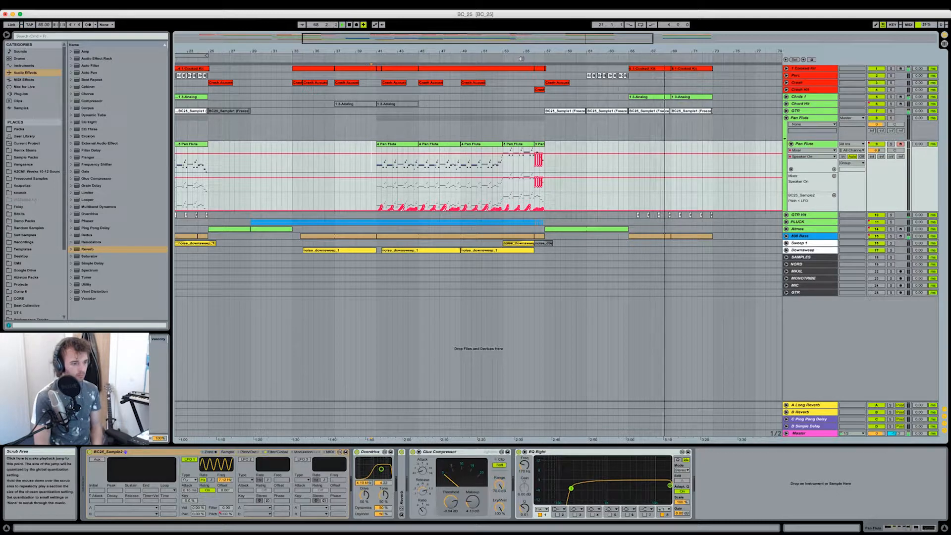
key("space")
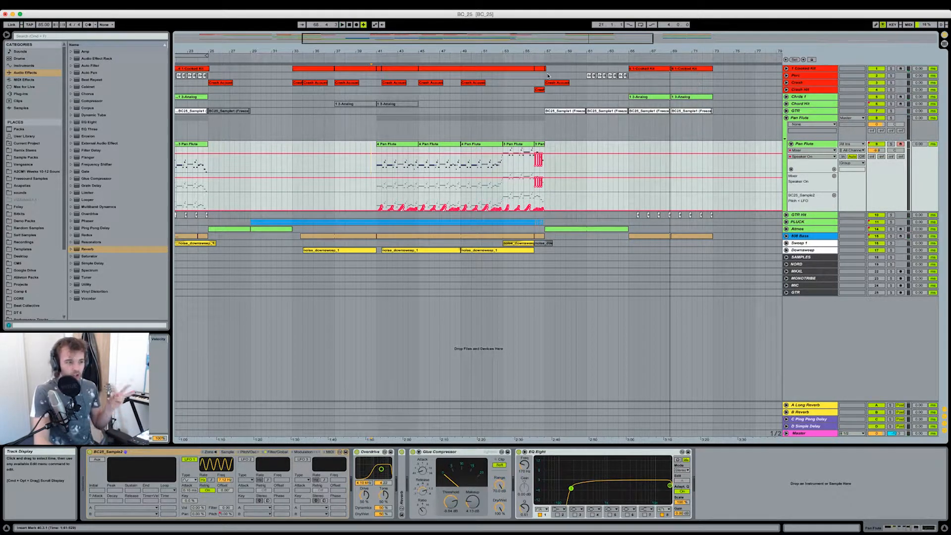
- Fold the Pan Flute track and its group, and select bars 65 to 73 on the PLUCK group
left_click_drag(595, 50, 589, 40)
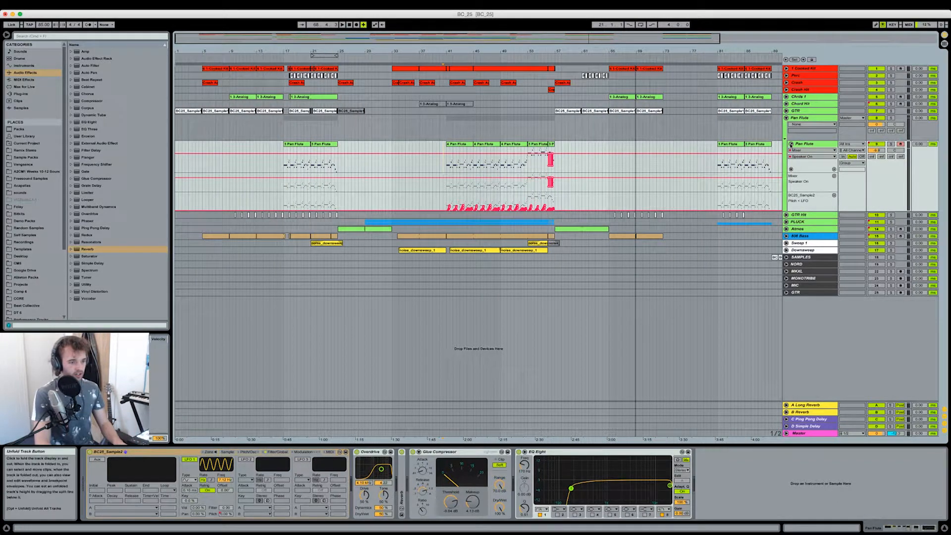
left_click(786, 145)
left_click(786, 118)
left_click(612, 133)
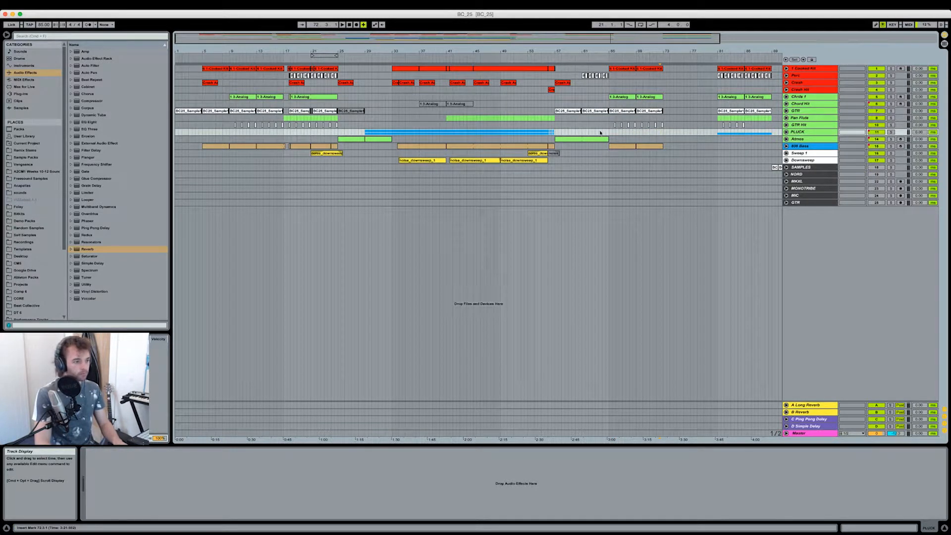
left_click_drag(609, 133, 658, 134)
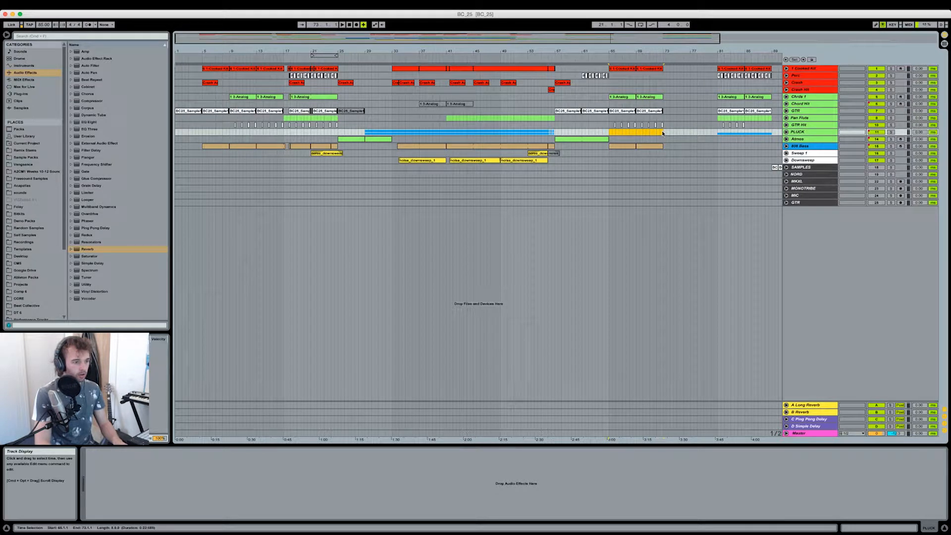
left_click(622, 125)
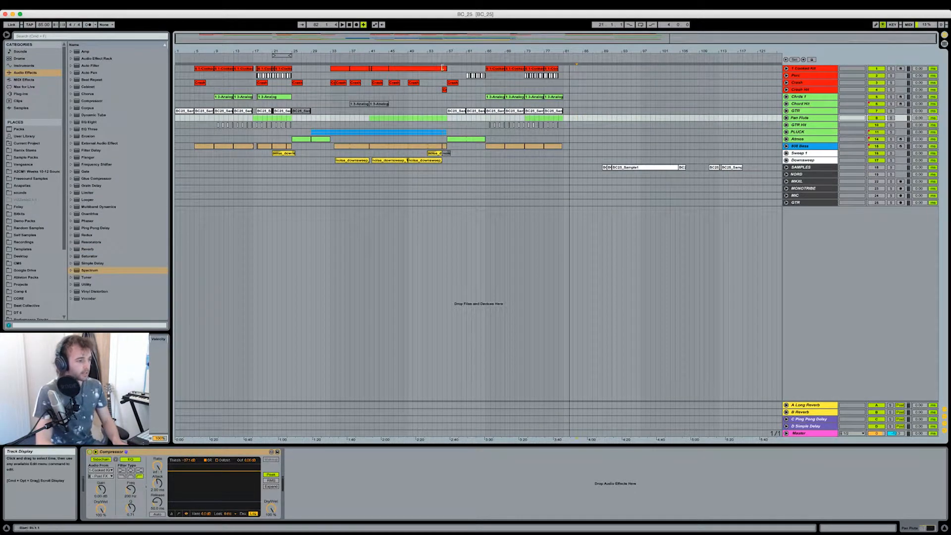
- Unfold the Pan Flute group to view its clips between bars 73 and 81, and fold it again
left_click_drag(529, 48, 530, 48)
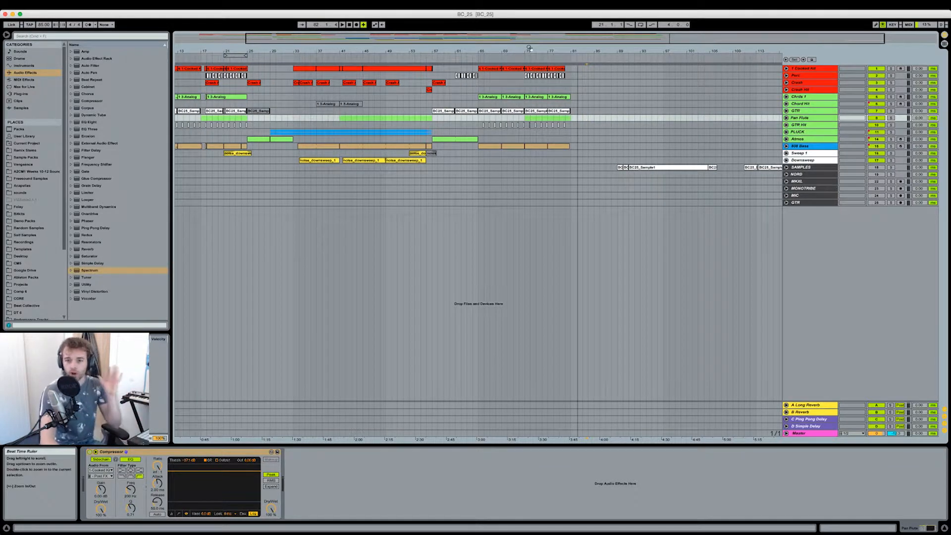
left_click_drag(529, 48, 497, 48)
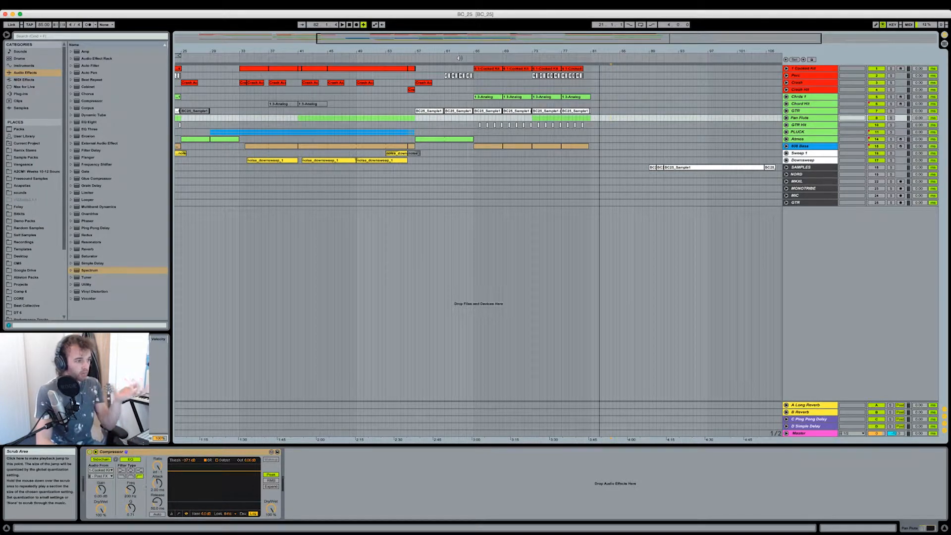
left_click(529, 56)
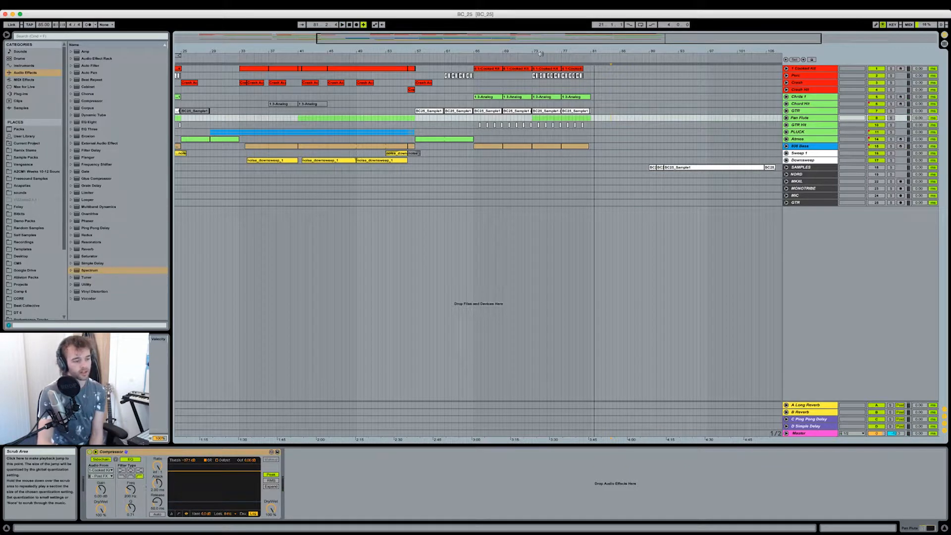
left_click(787, 118)
left_click(791, 144)
left_click(791, 145)
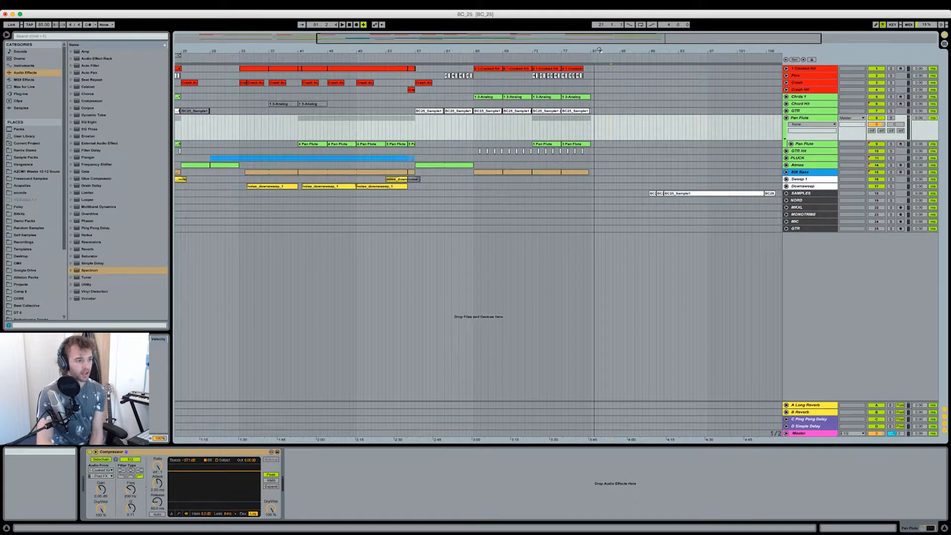
left_click_drag(637, 52, 638, 27)
left_click(786, 118)
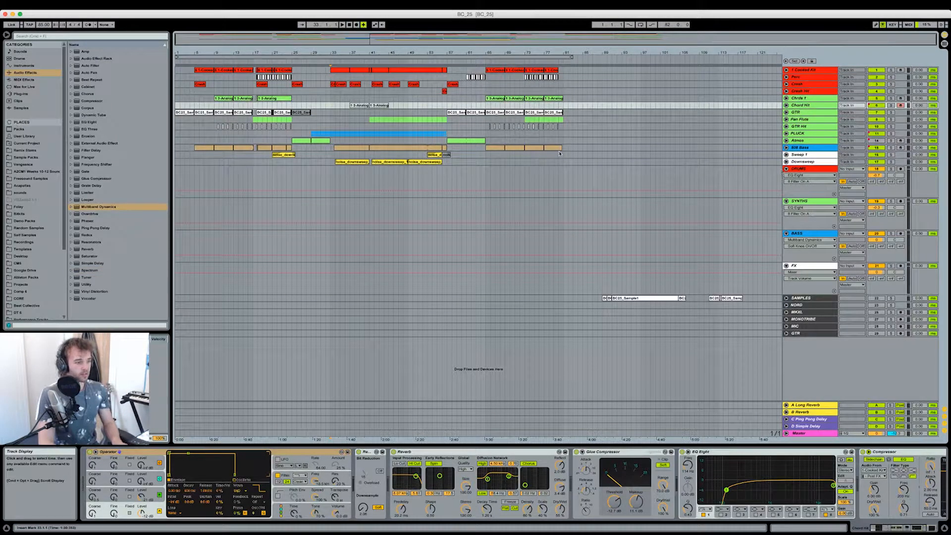
- Play the arrangement from around bar 49 and inspect the Master track's effects in the Session mixer
key("Tab")
key("Tab")
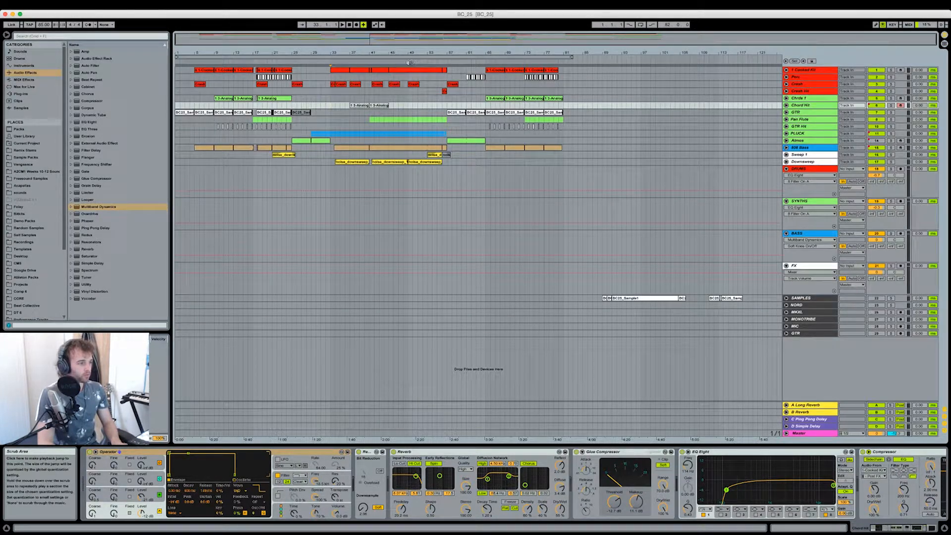
left_click(408, 61)
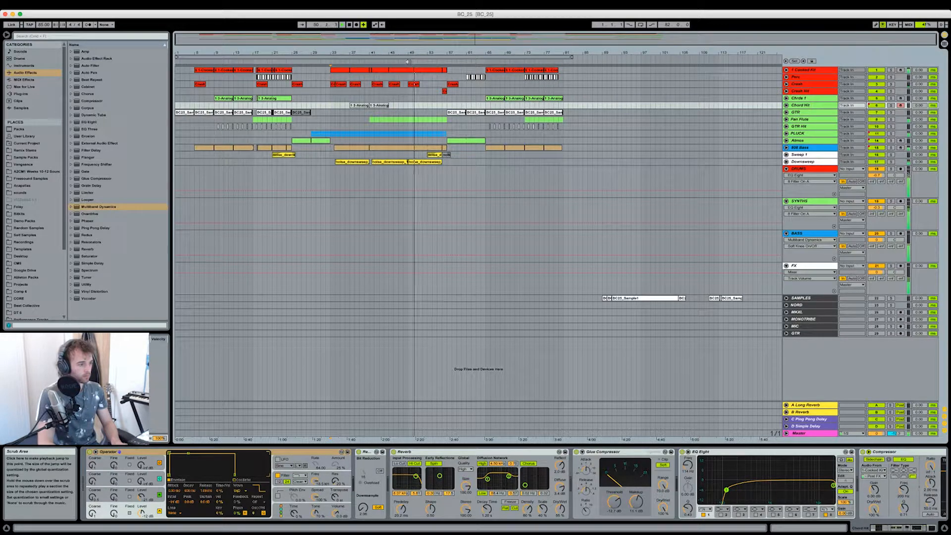
key("Tab")
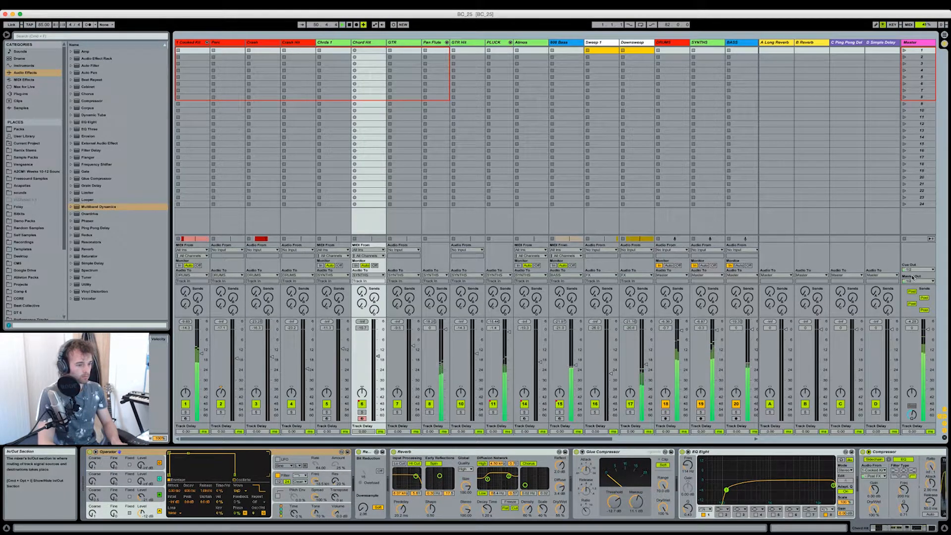
left_click(928, 79)
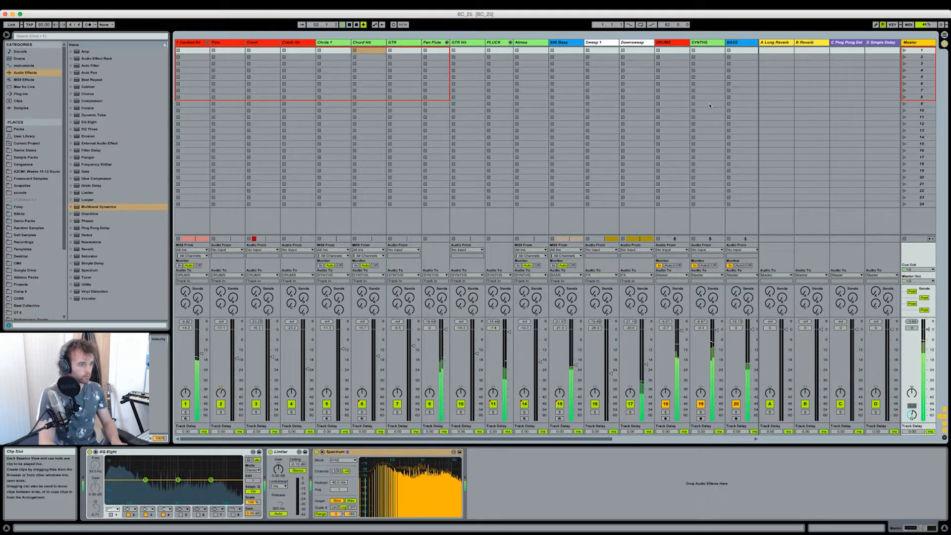
- On the SYNTHS track, enable band 4 of the EQ Eight before Multiband Dynamics and move it to a lower frequency
left_click(707, 42)
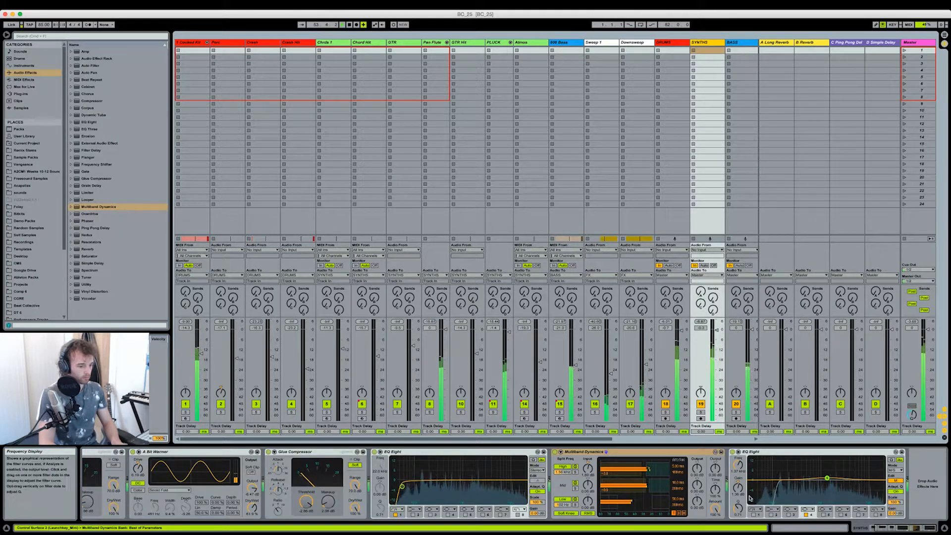
left_click(449, 516)
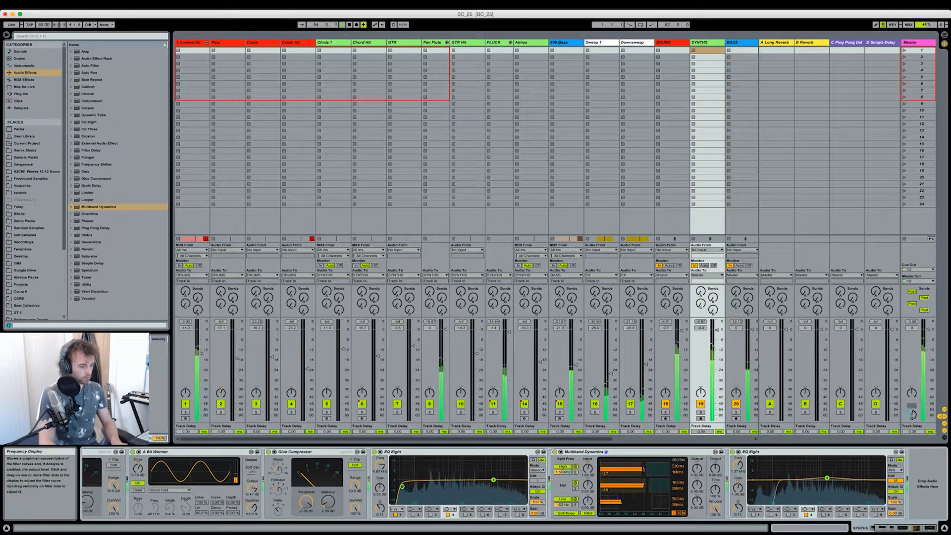
left_click_drag(455, 478, 457, 478)
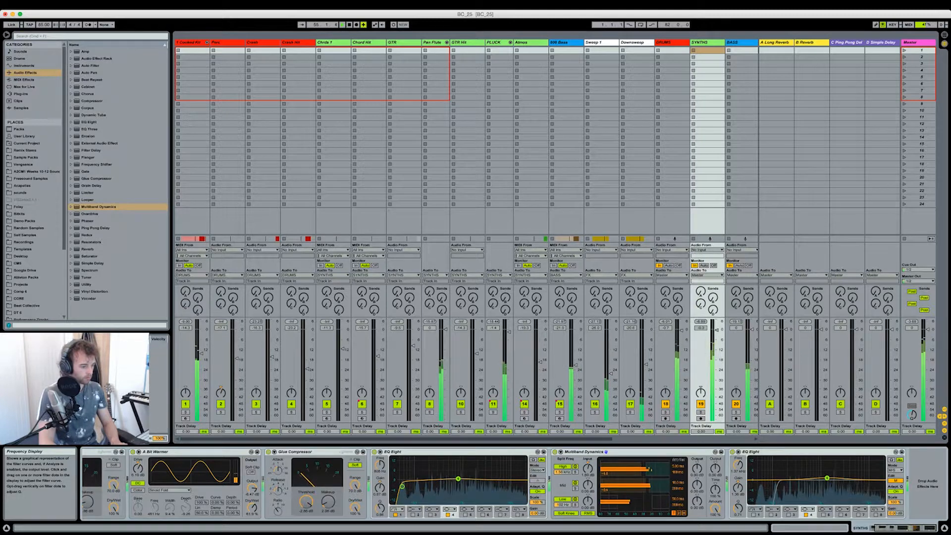
- Unfold the PLUCK group in the mixer and replay the arrangement from around bar 53 while watching its levels
left_click(498, 43)
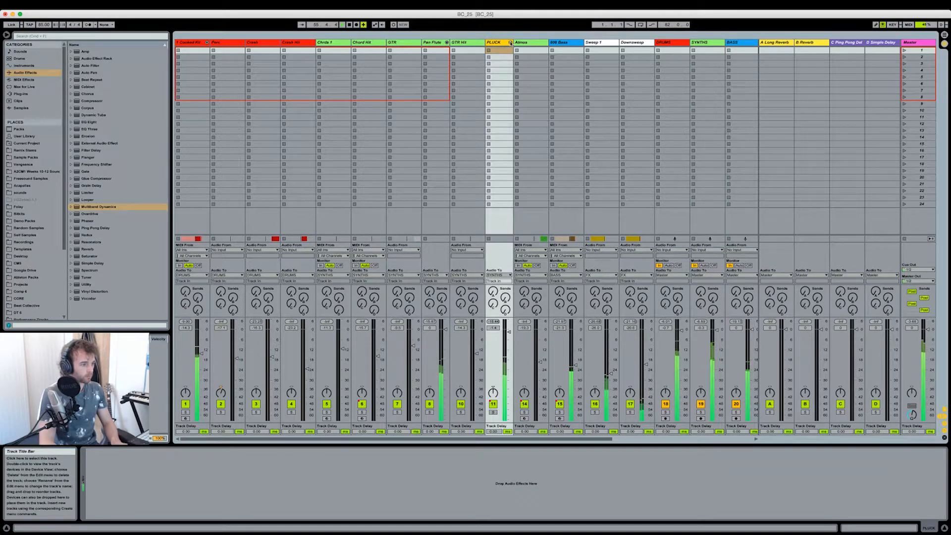
left_click(511, 44)
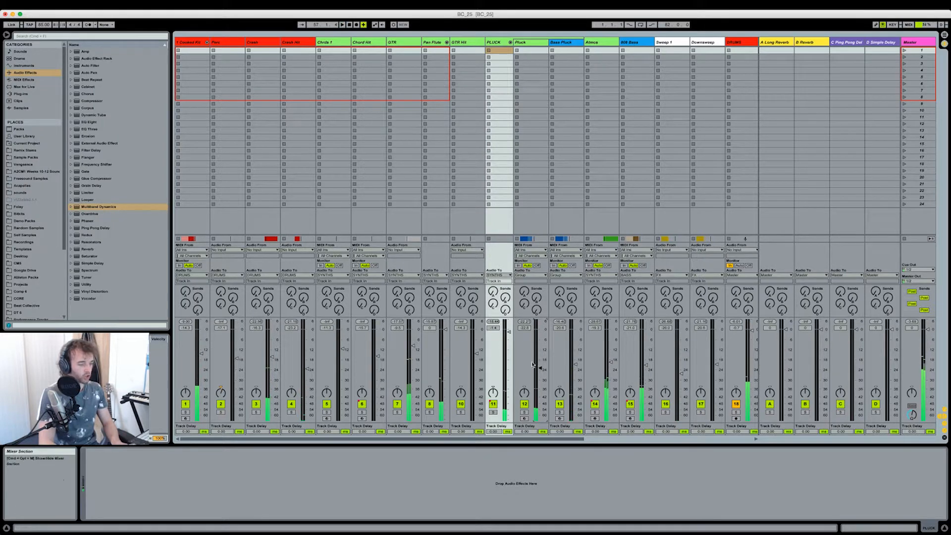
key("Tab")
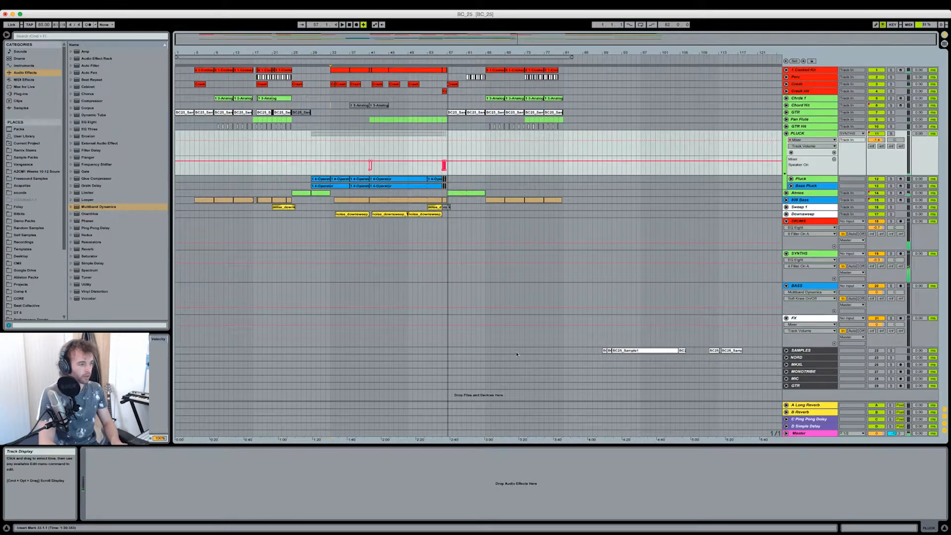
left_click(427, 60)
key("Tab")
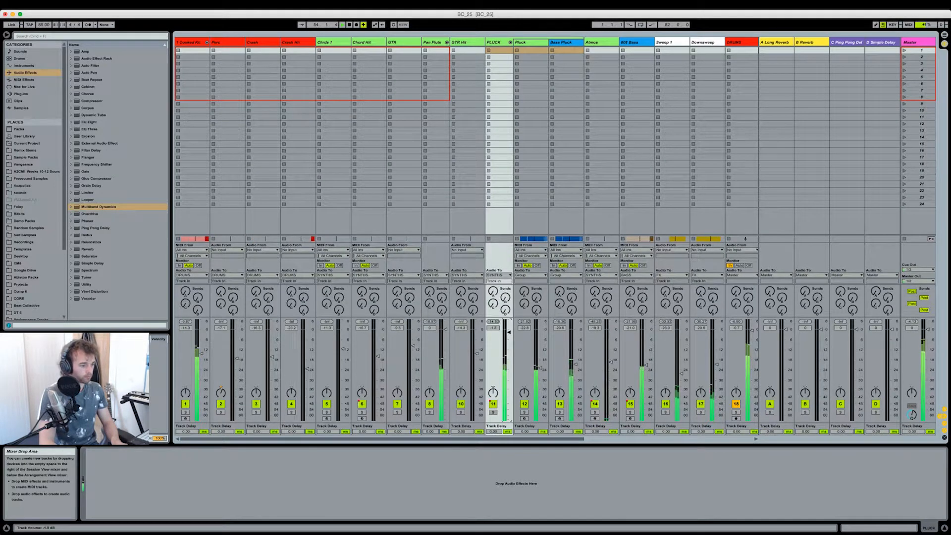
- Add a Glue Compressor to the PLUCK group and adjust its compression settings
left_click(109, 179)
left_click_drag(147, 501, 146, 500)
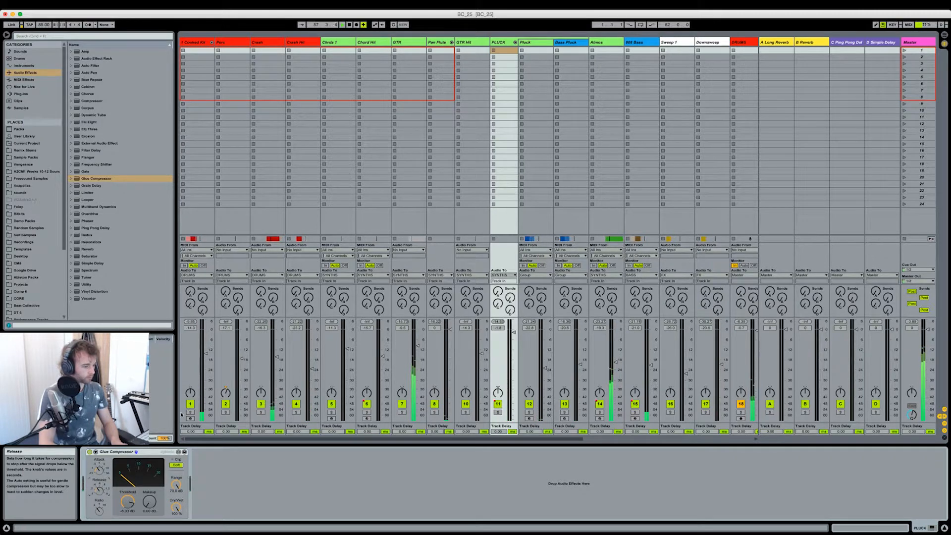
- Return to the arrangement and inspect the DRUMS track's effects chain from its Drum - full parallel compressor onward
key("Tab")
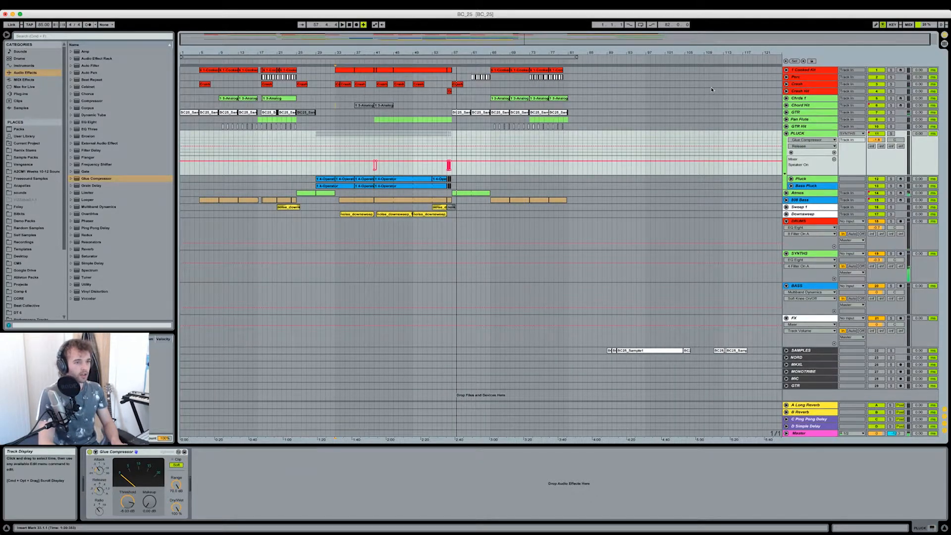
left_click(819, 223)
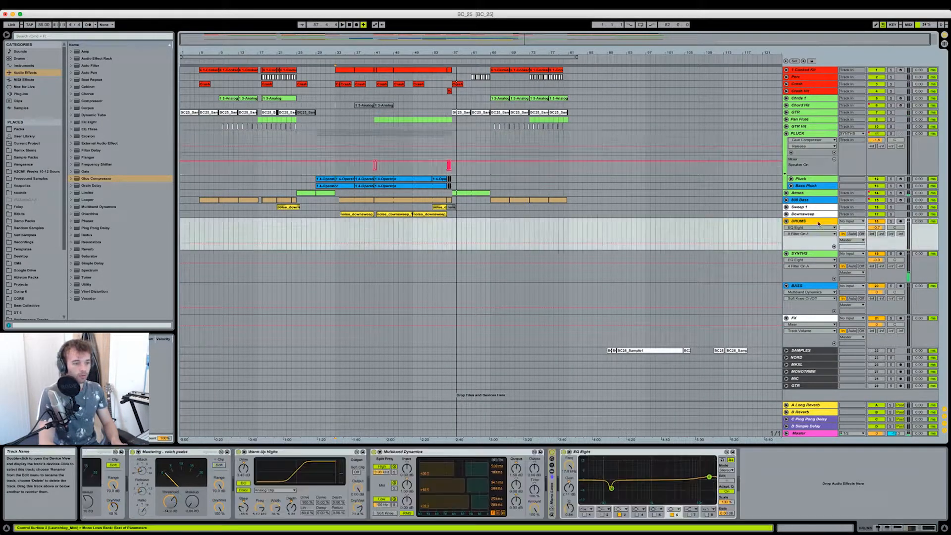
left_click_drag(911, 528, 892, 528)
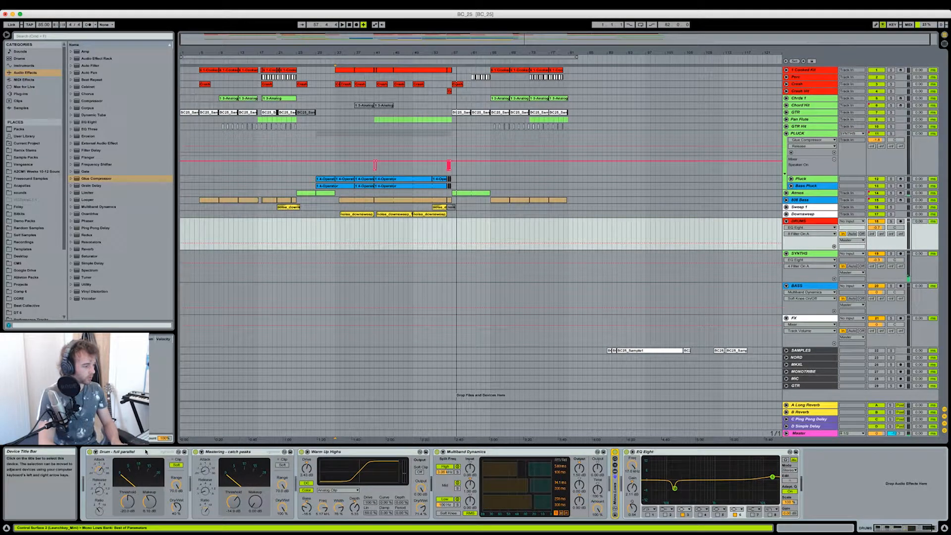
- Solo the DRUMS track and play from around bar 49, comparing its sound with all effects switched off and on
left_click(891, 221)
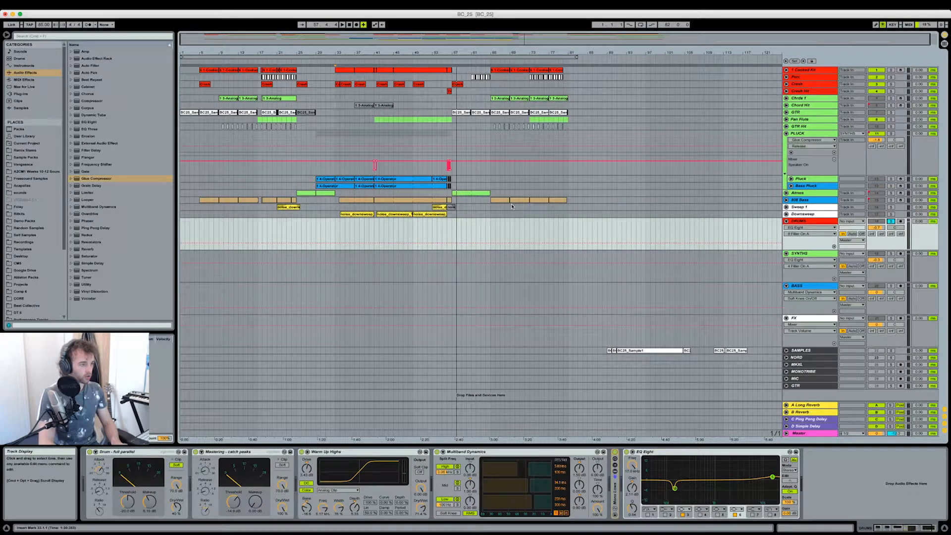
left_click(416, 229)
key("space")
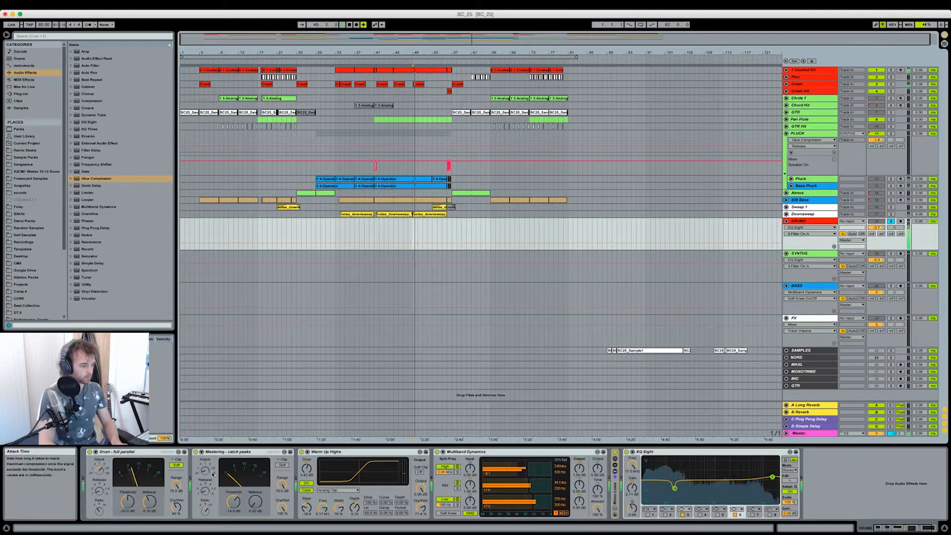
left_click(695, 452)
left_click(153, 454, "shift")
key("0")
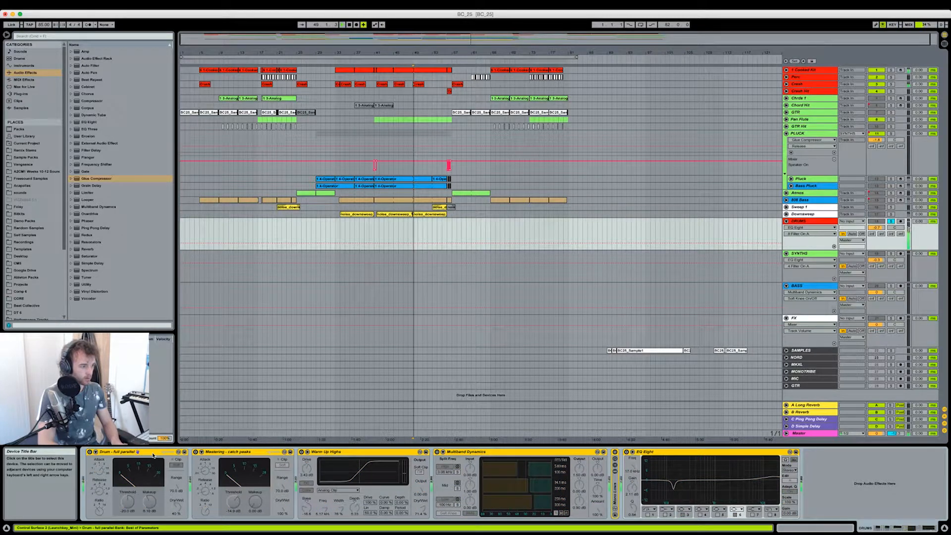
key("0")
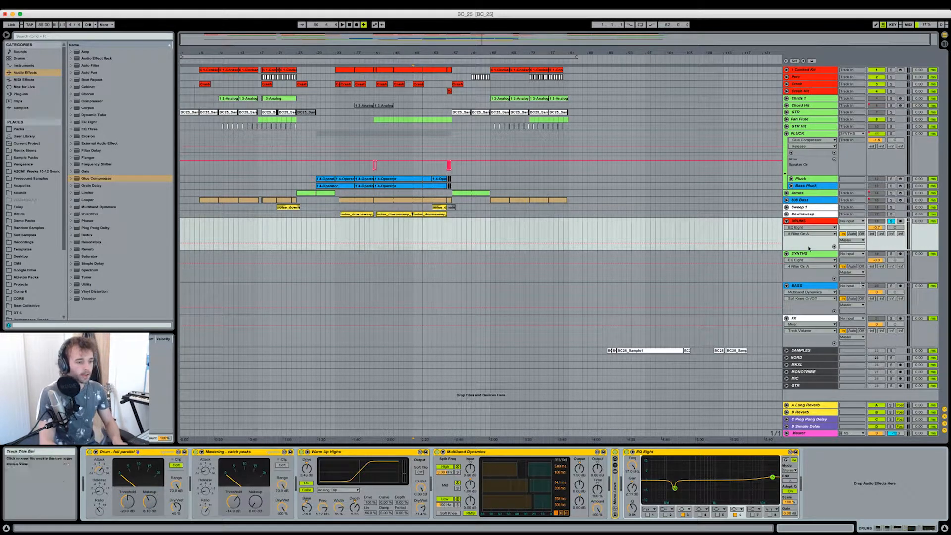
- Solo the BASS track and listen to it through Multiband Dynamics, stopping with the FX track selected and the solo cleared
key("Down")
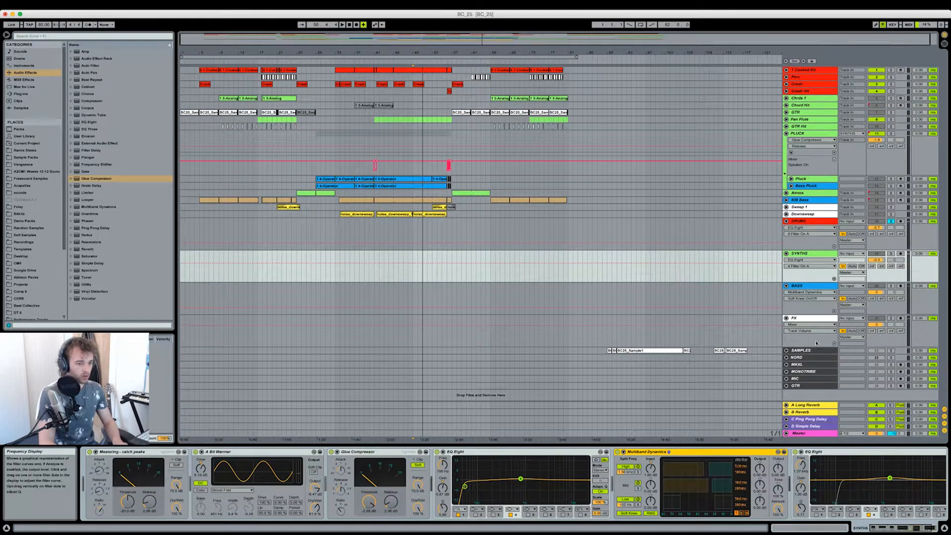
key("Down")
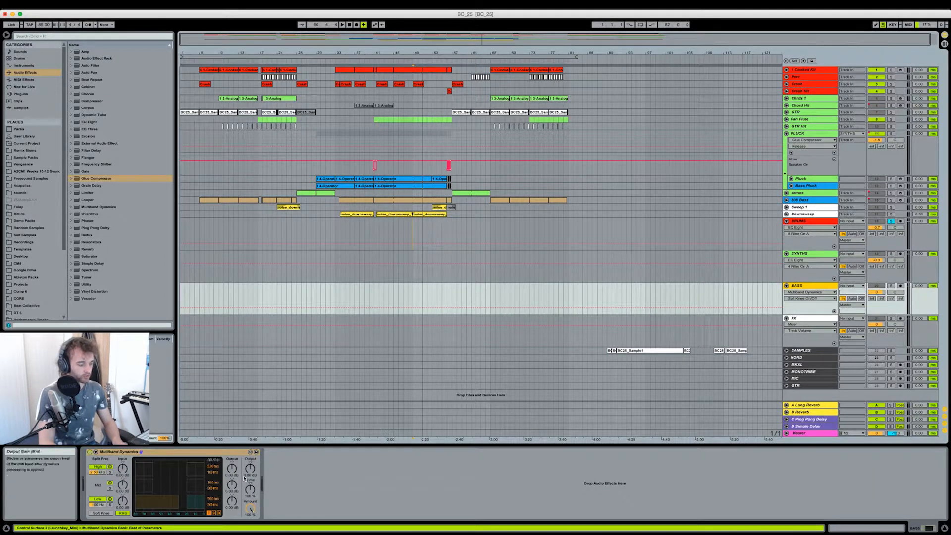
left_click(891, 286)
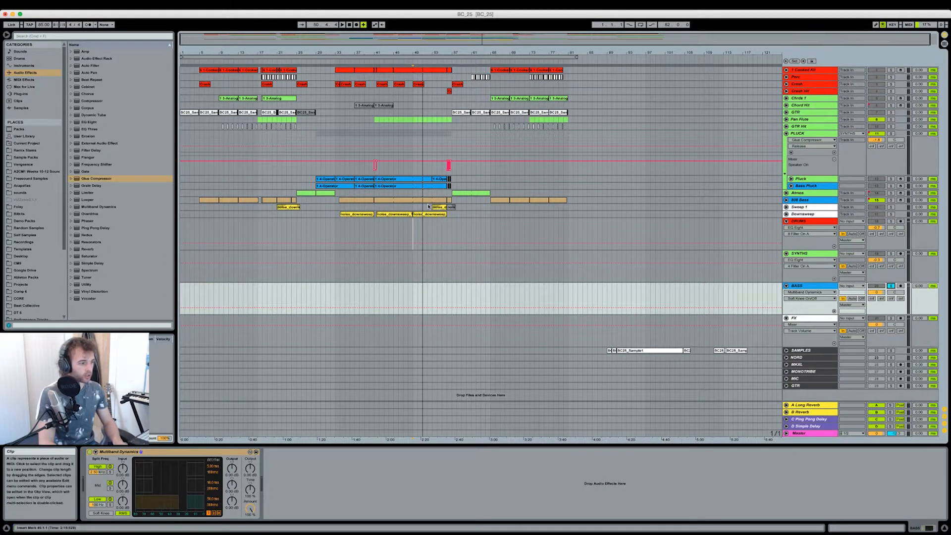
key("space")
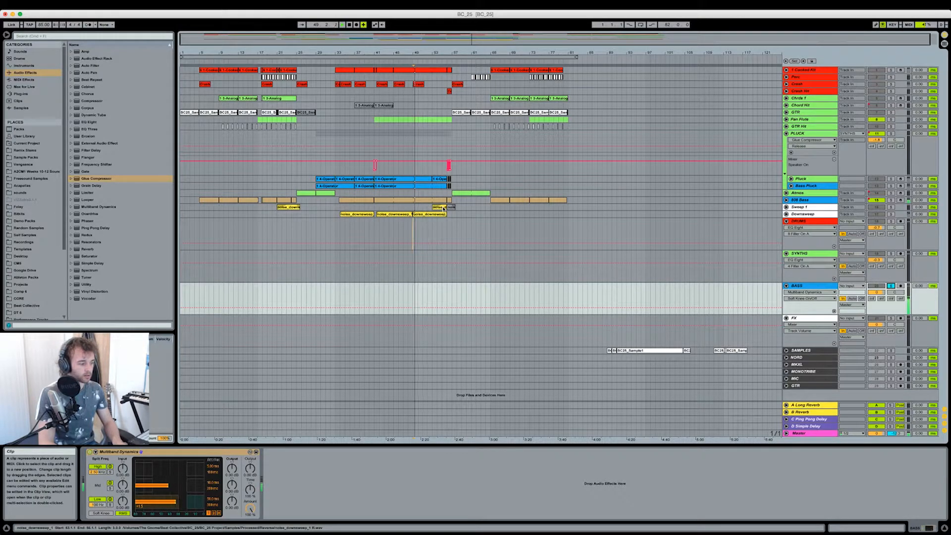
left_click(810, 319)
key("space")
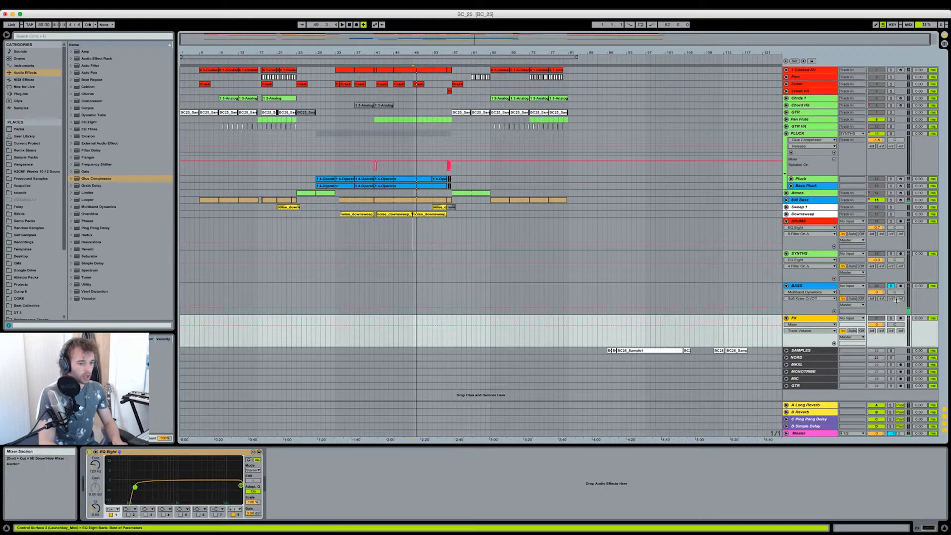
left_click(892, 286)
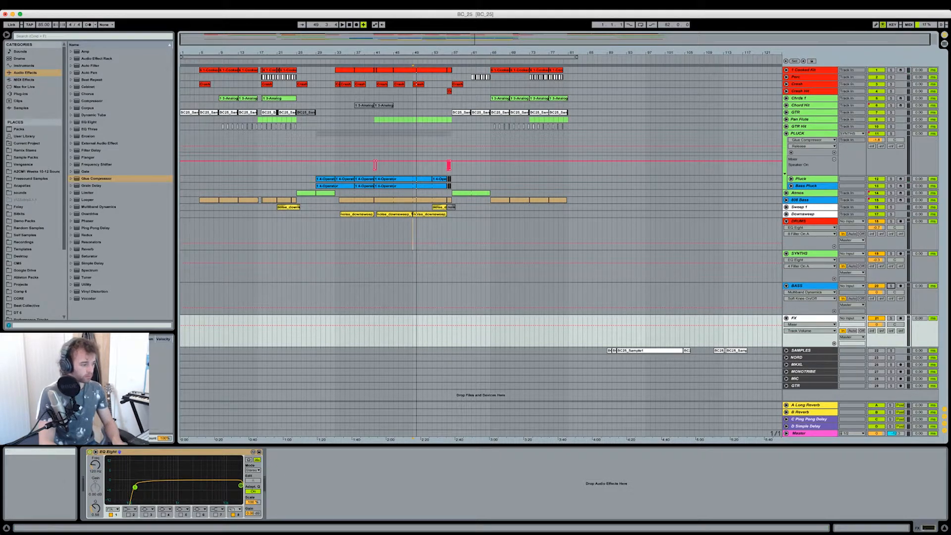
- Turn off band 8 of the FX track's EQ Eight and fold all tracks in the arrangement
left_click(233, 515)
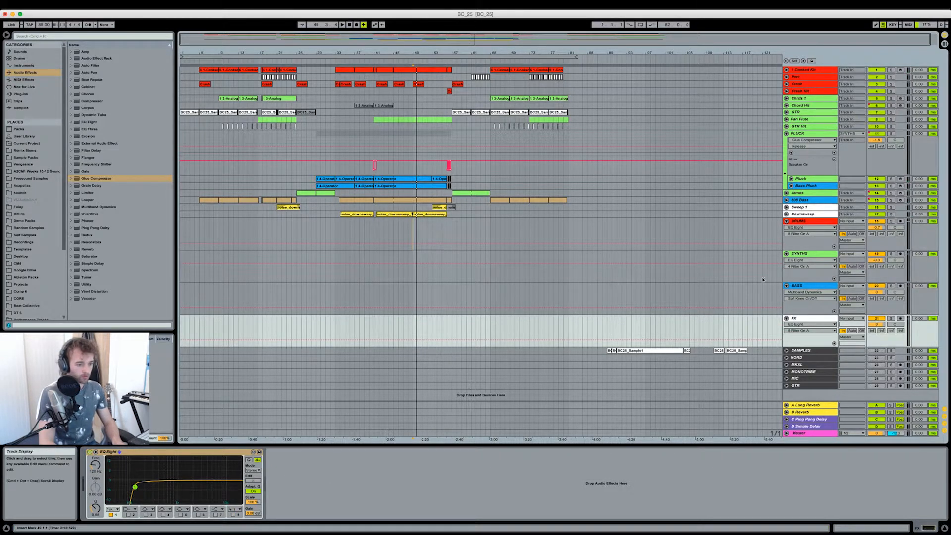
key("alt+super+u")
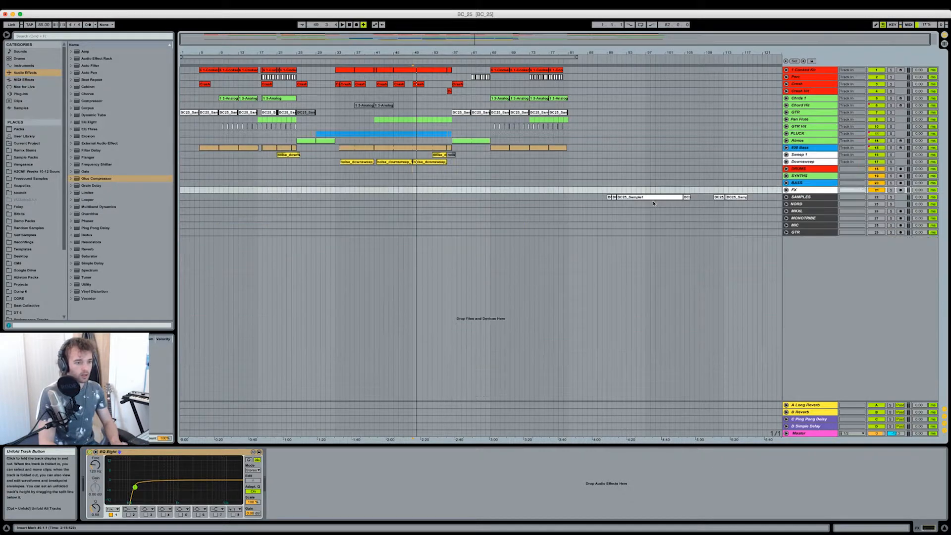
left_click(444, 168)
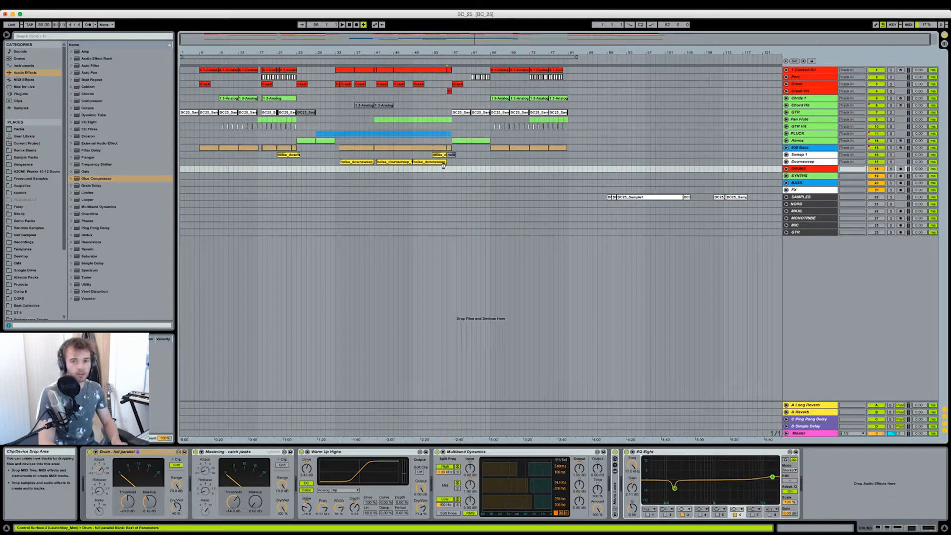
left_click(415, 170)
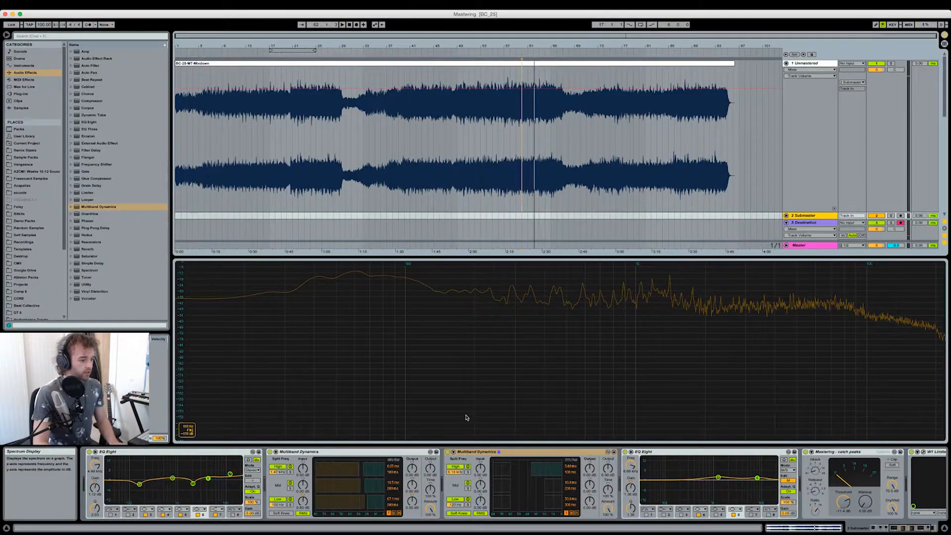
- In the Mastering set, fold every Submaster device from Auto Filter through the W1 Limiter
left_click(495, 485)
scroll(494, 485, "left", 10)
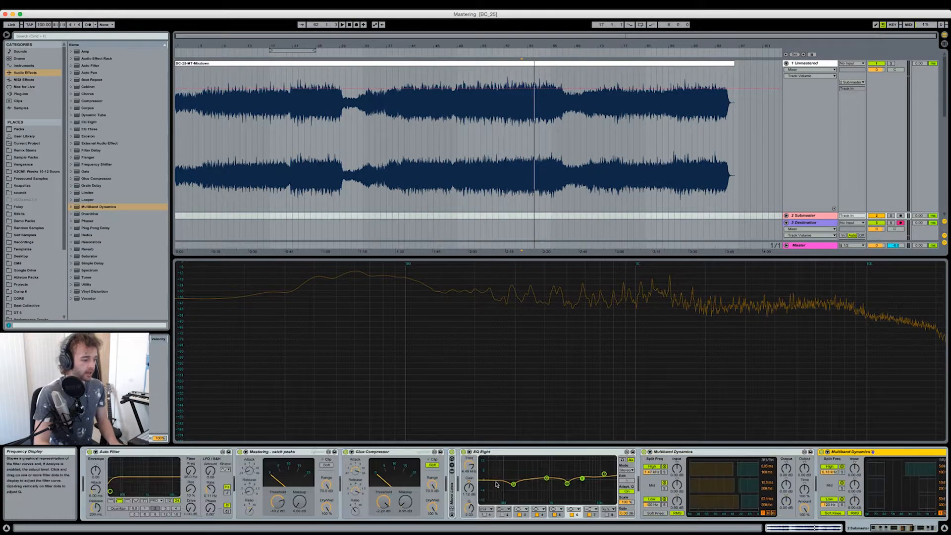
double_click(176, 456)
double_click(178, 456)
double_click(179, 456)
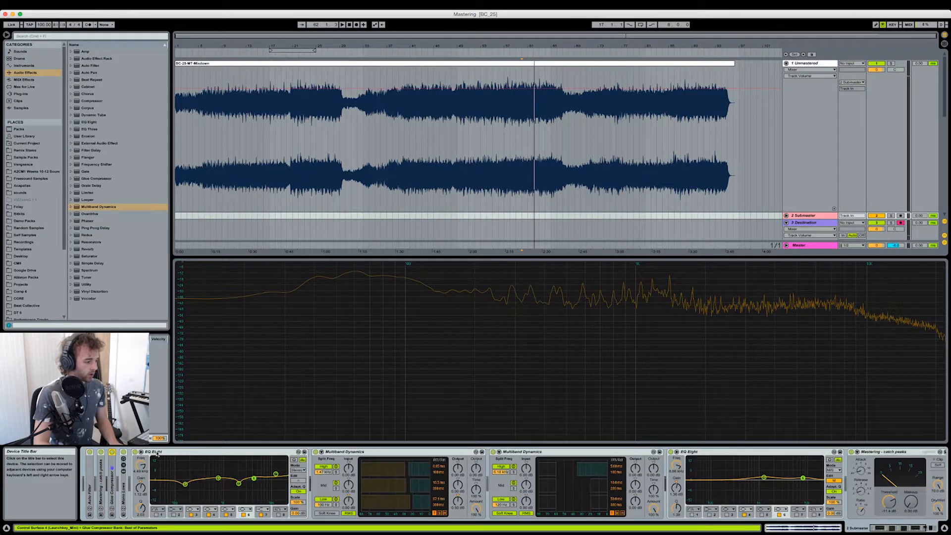
double_click(180, 456)
double_click(181, 456)
double_click(182, 456)
double_click(184, 455)
double_click(207, 454)
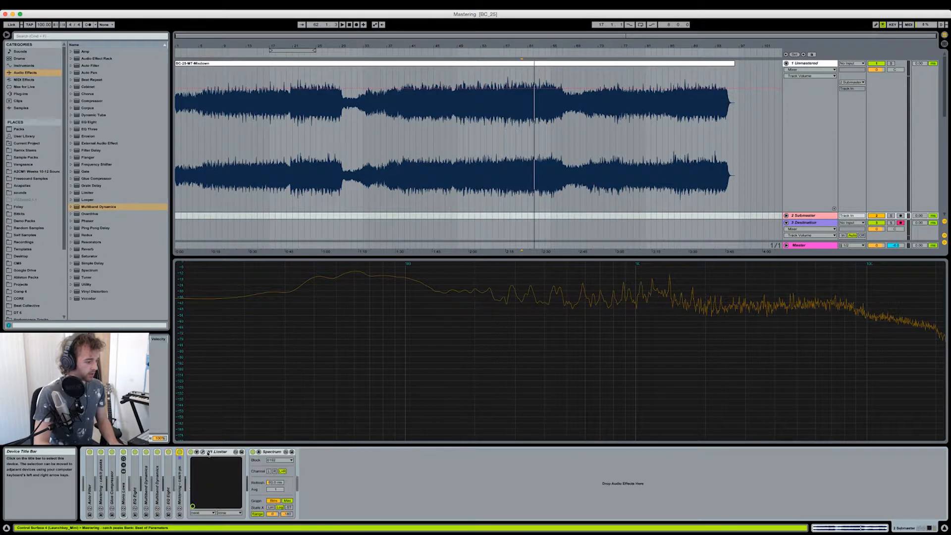
double_click(208, 452)
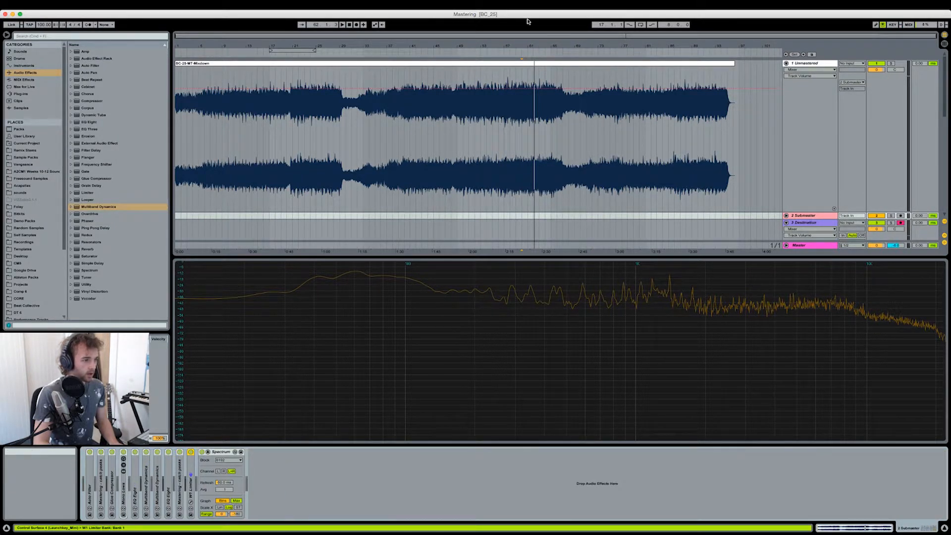
- Play the unmastered mixdown from around bar 58 and examine the Auto Filter and first Mastering - catch peaks compressor on the Submaster
left_click(513, 52)
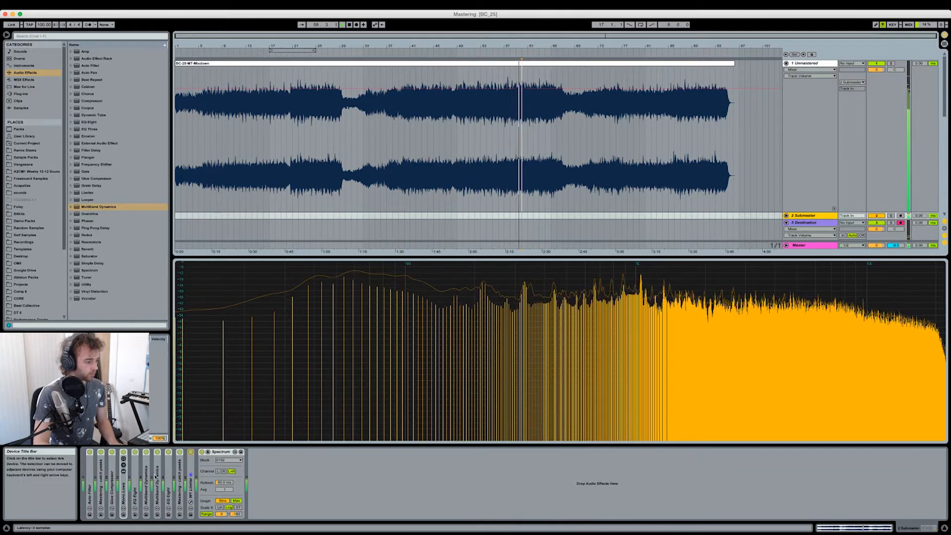
double_click(89, 488)
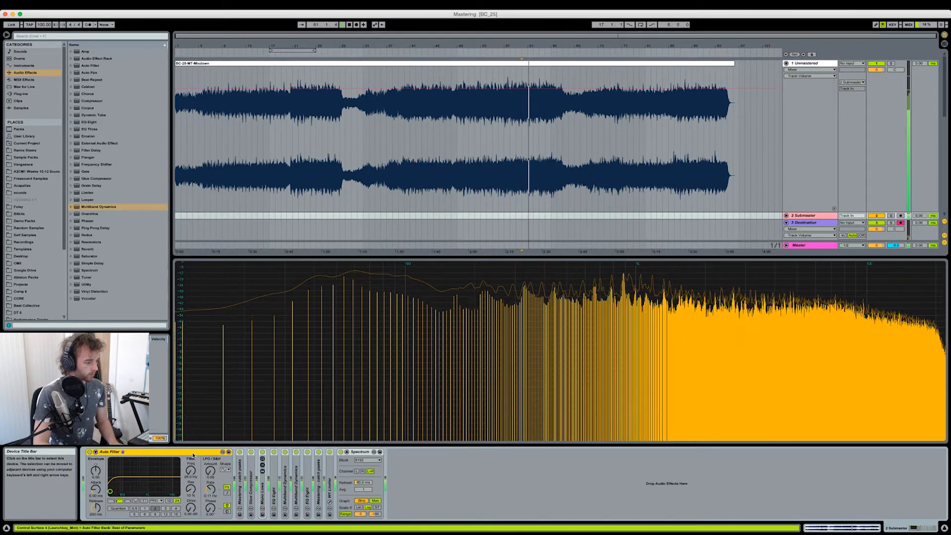
double_click(240, 469)
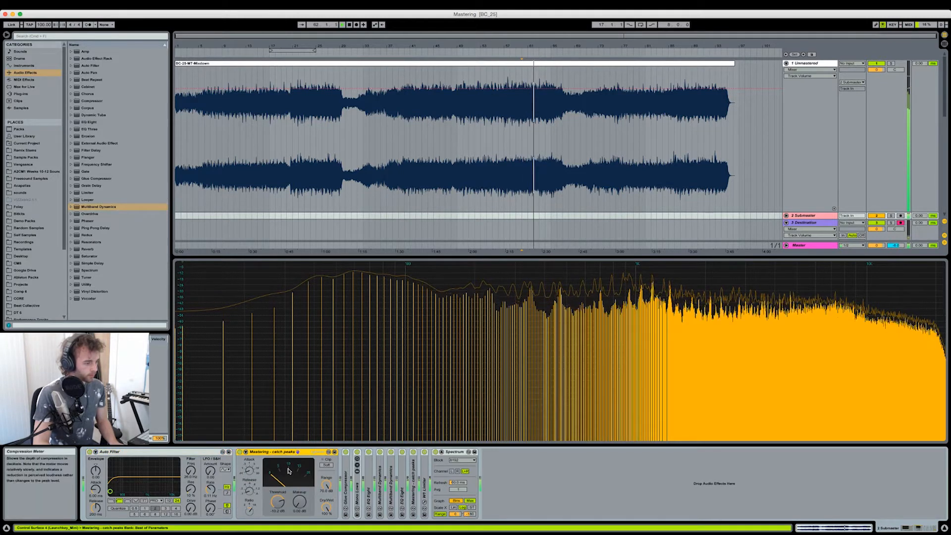
key("space")
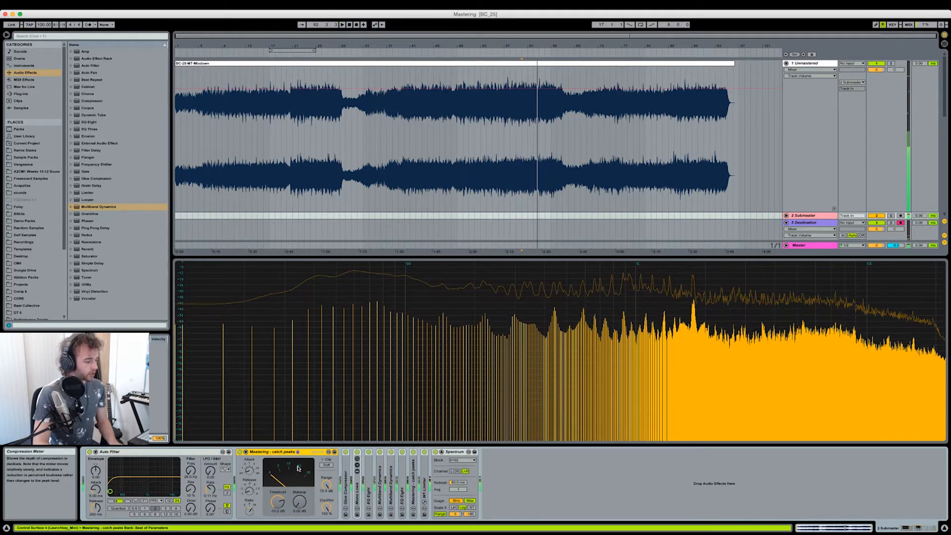
left_click(90, 480)
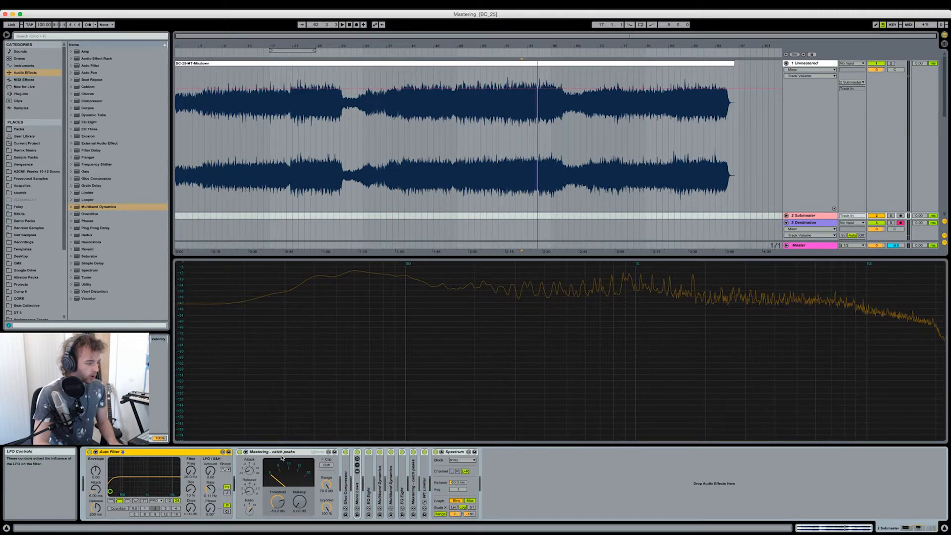
- Examine the Submaster's Glue Compressor, fold both compressors, and unfold the first EQ Eight to inspect its curve
double_click(346, 475)
double_click(311, 455)
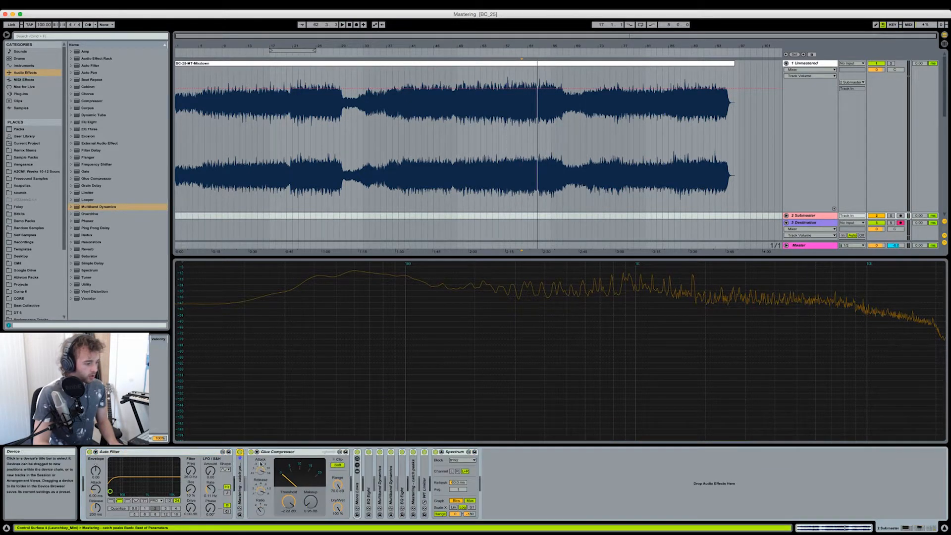
double_click(258, 452)
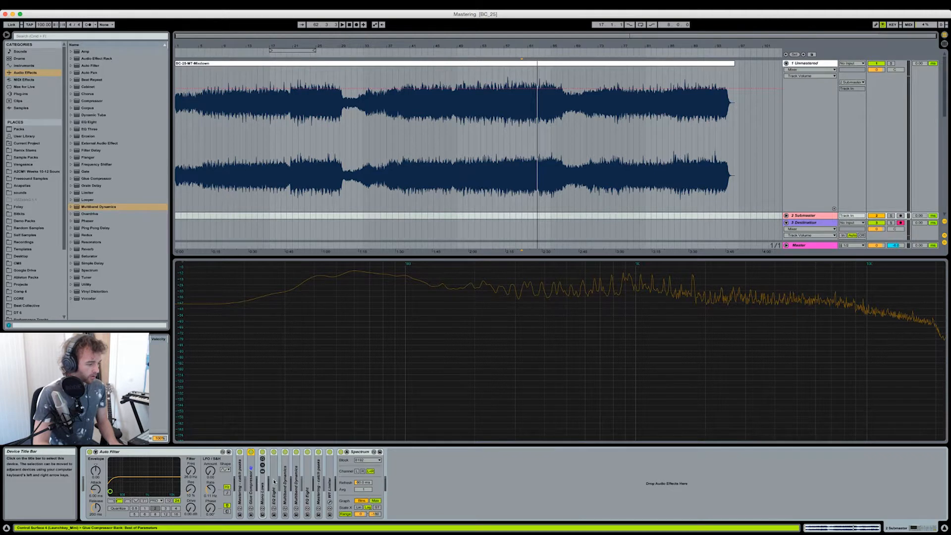
double_click(273, 482)
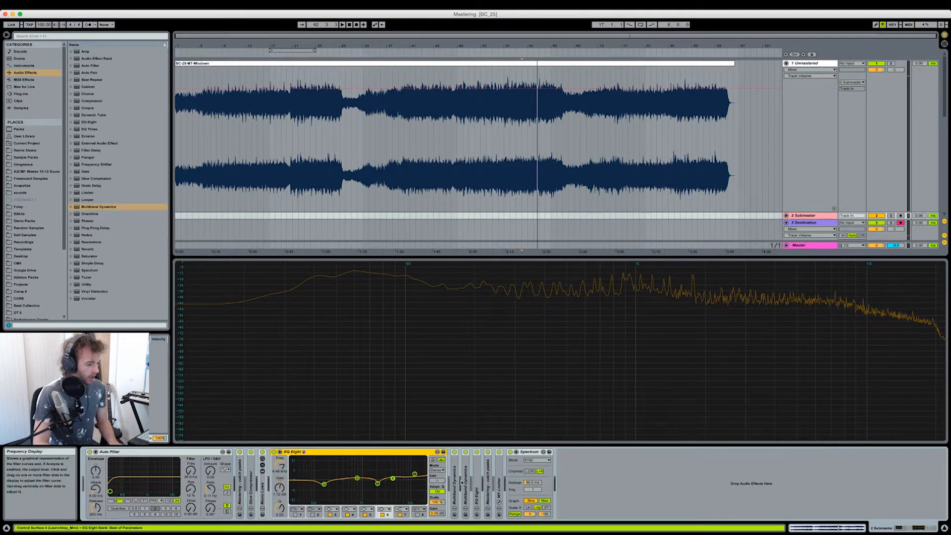
- Unfold each of the Submaster's two Multiband Dynamics devices to inspect its band settings, folding both again
double_click(462, 482)
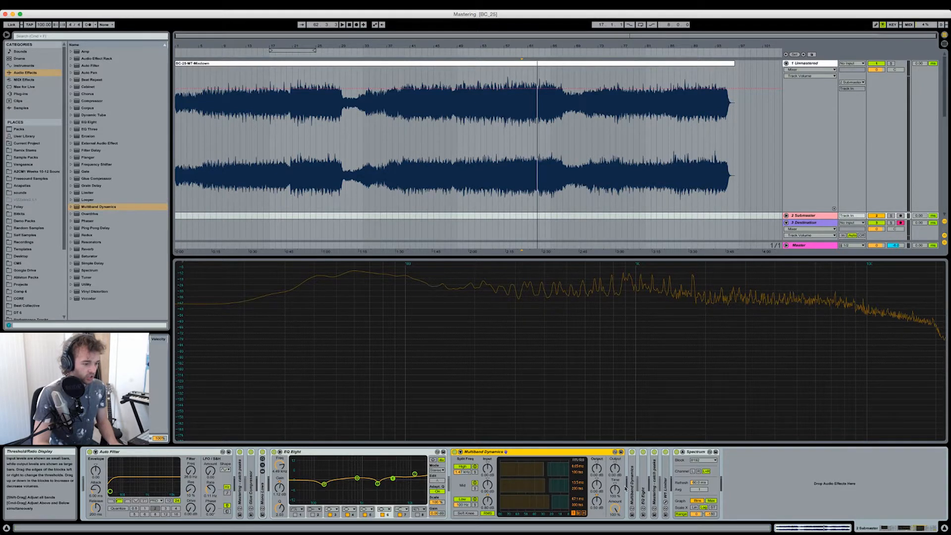
key("super+d")
double_click(581, 453)
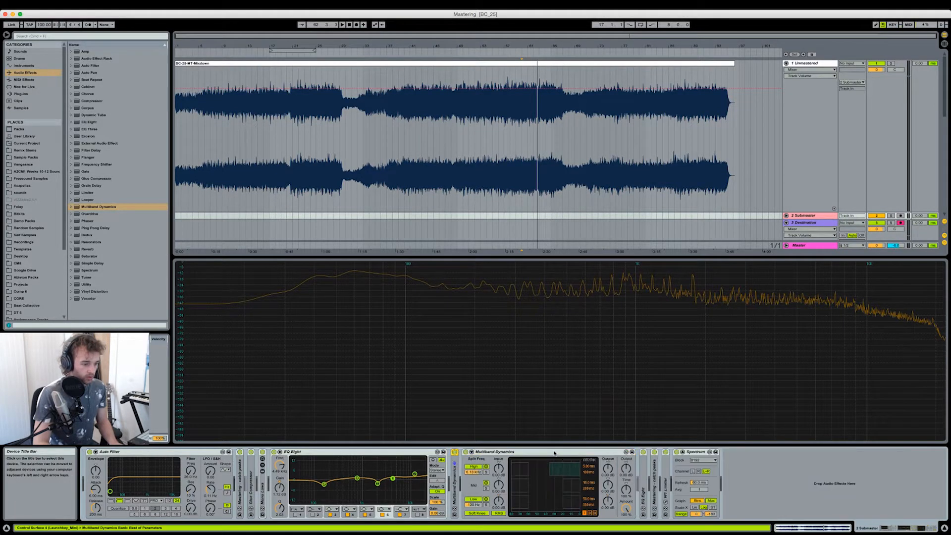
double_click(544, 452)
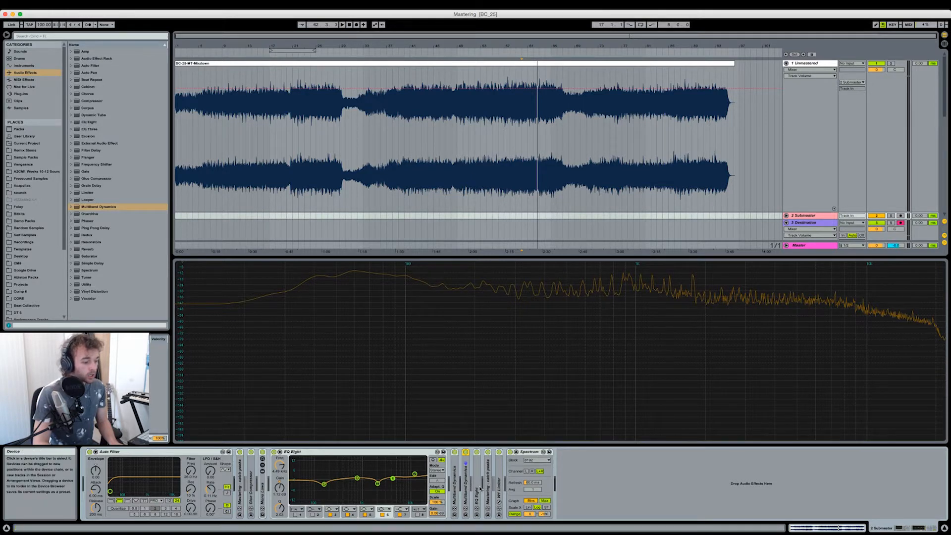
- Inspect the Submaster's second EQ Eight, last Mastering - catch peaks compressor and W1 Limiter one after another, folding each again
double_click(480, 489)
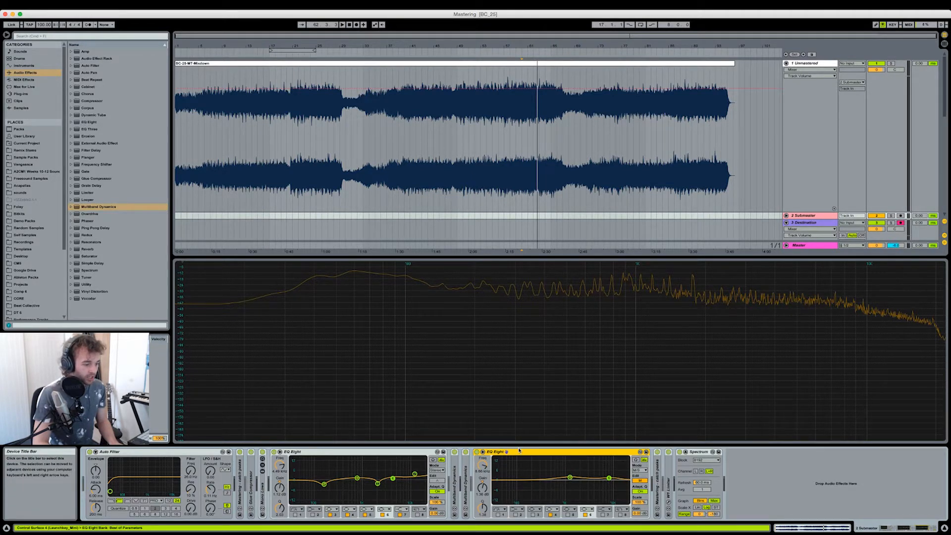
double_click(489, 452)
double_click(487, 475)
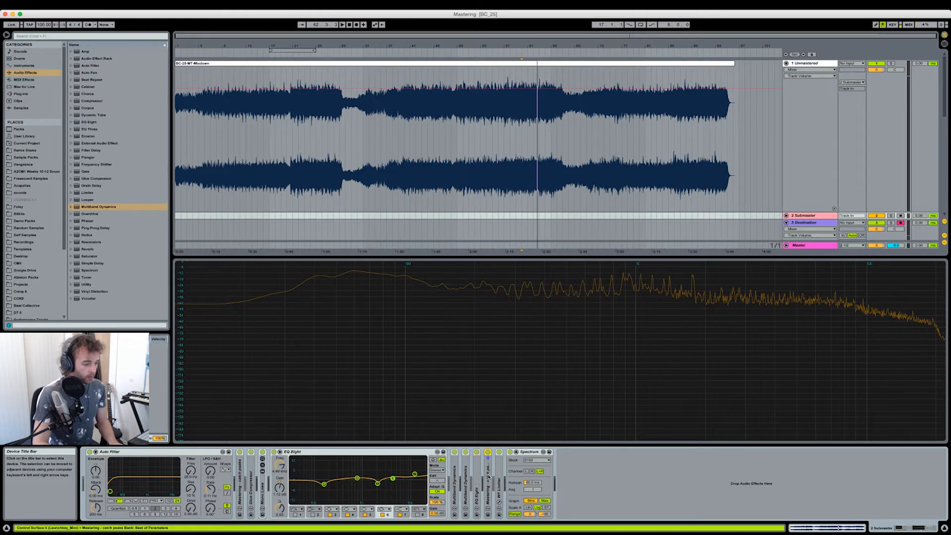
double_click(545, 452)
double_click(499, 478)
double_click(515, 454)
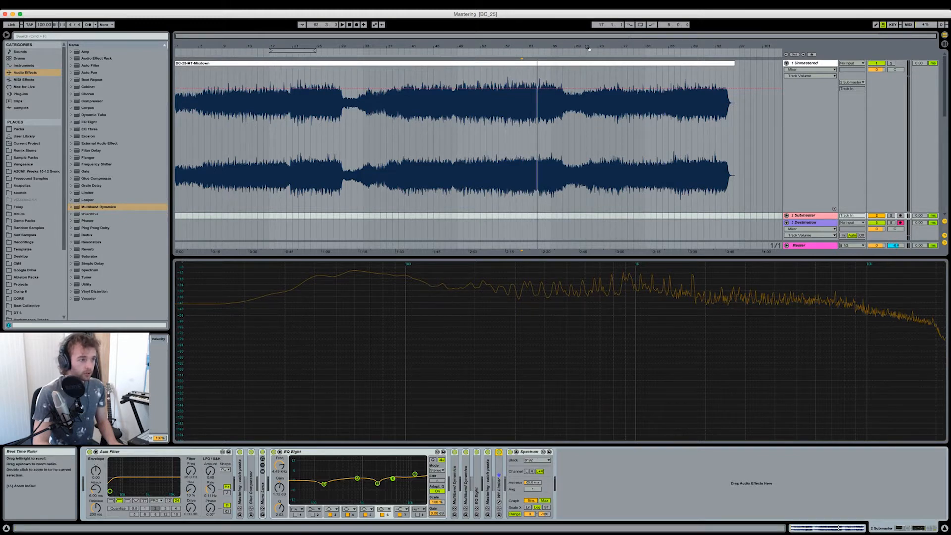
key("Tab")
key("Tab")
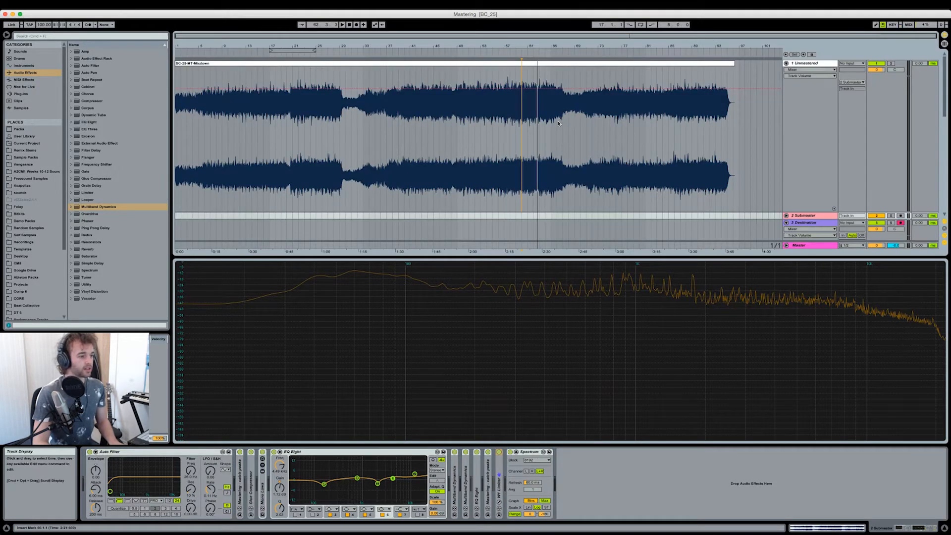
key("shift+Tab")
key("shift+Tab")
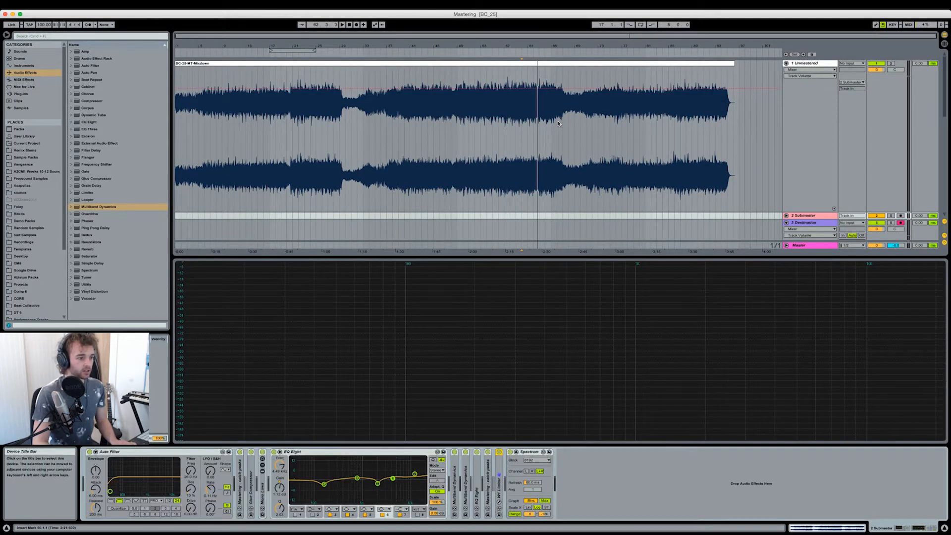